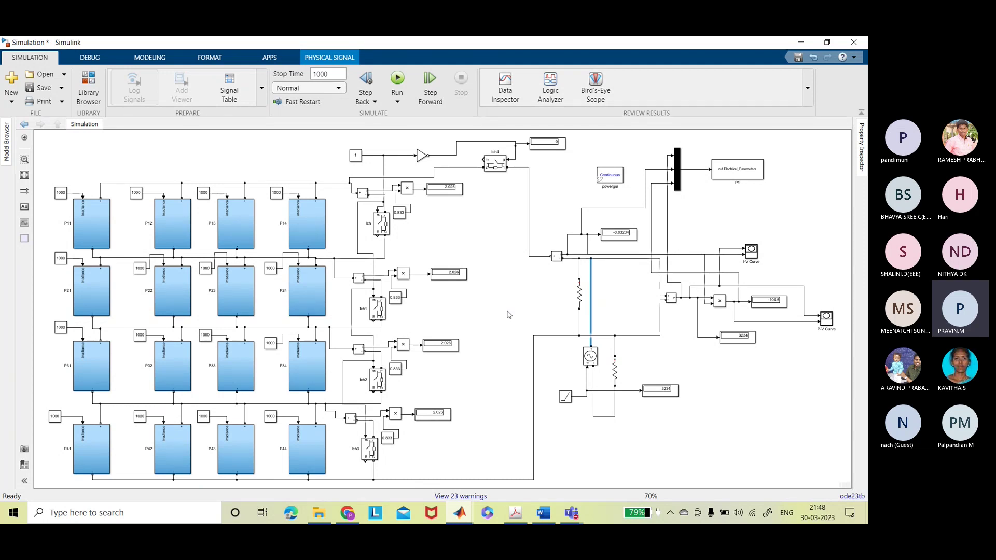
- Set the constant block feeding panel P11 to 200
click(58, 195)
double_click(58, 194)
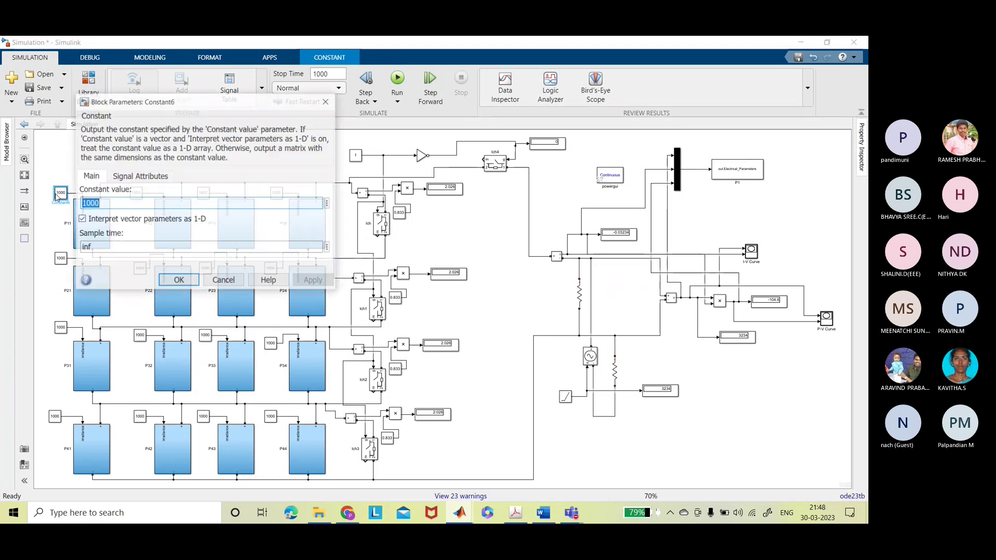
text(200)
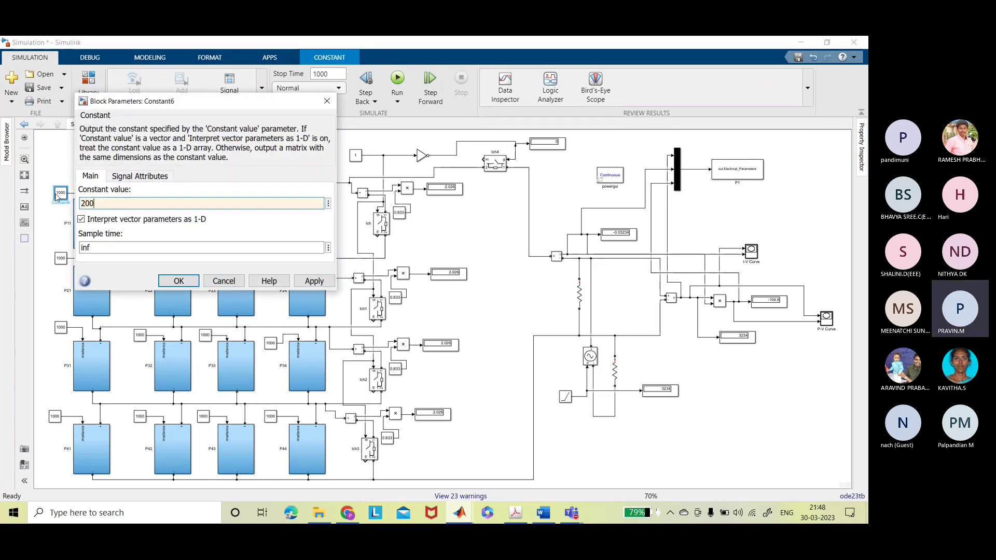
key(Return)
- Set the constant block feeding panel P12 to 200
click(136, 193)
double_click(137, 193)
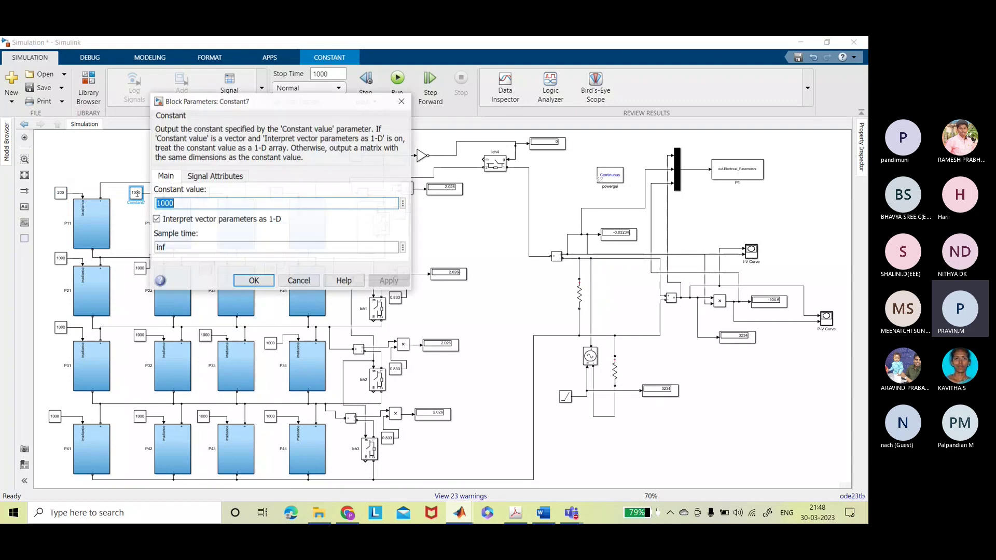
text(200)
key(Return)
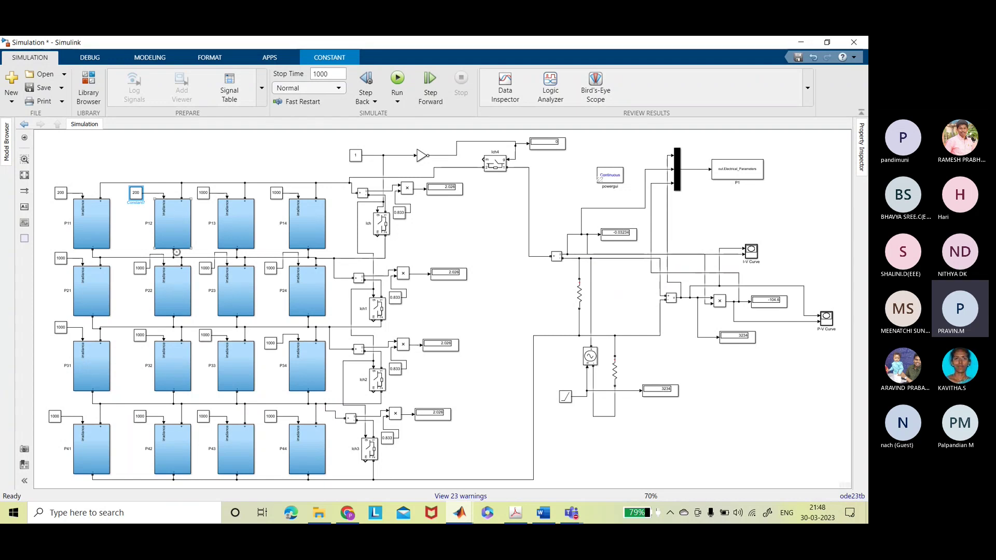
- Set the constant block feeding panel P22 to 200
double_click(140, 268)
text(200)
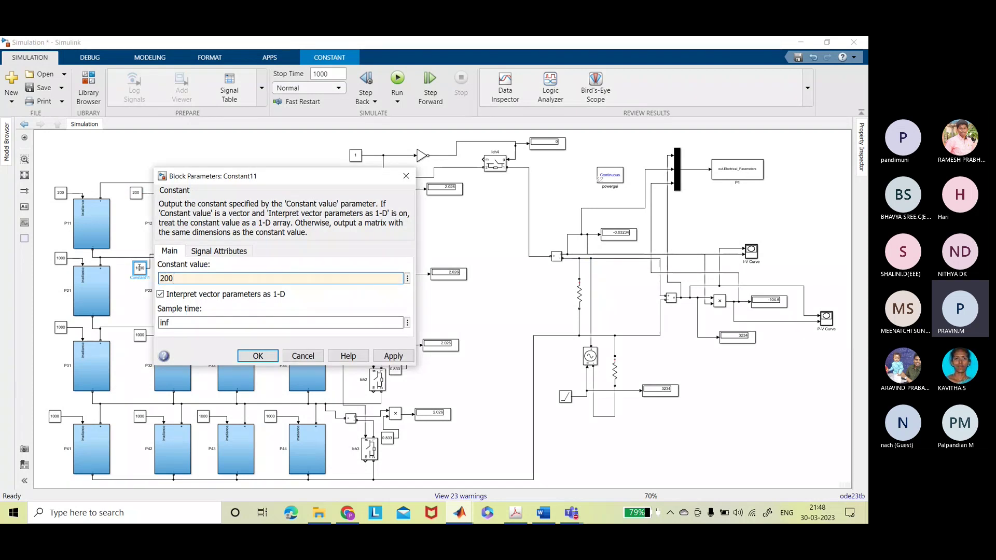
key(Return)
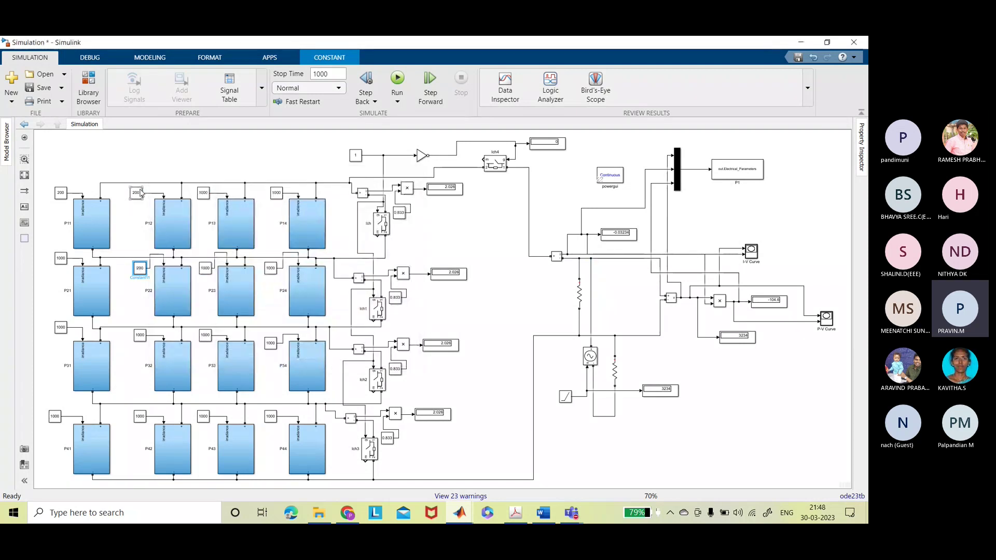
- Set the constant block feeding panel P12 back to 1000
double_click(137, 193)
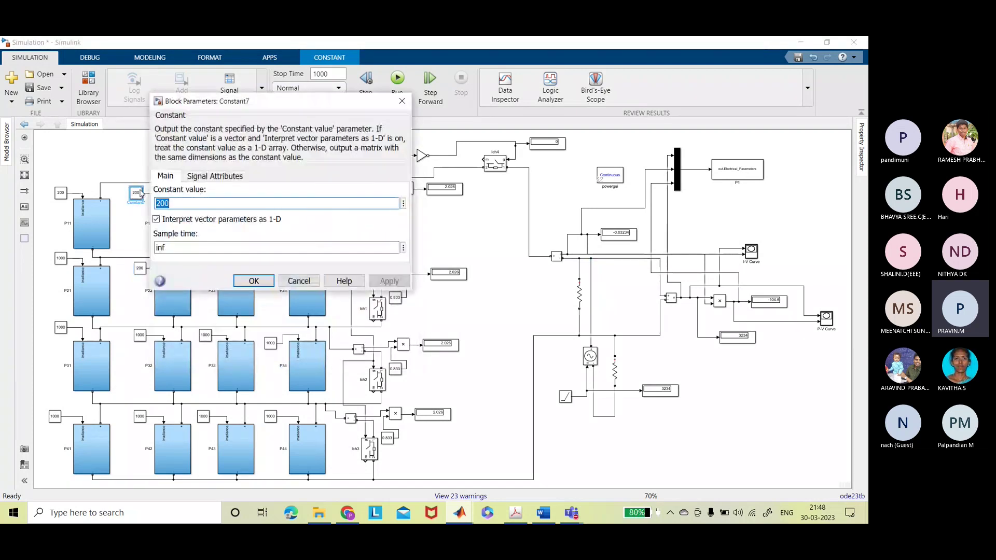
text(1000)
key(Return)
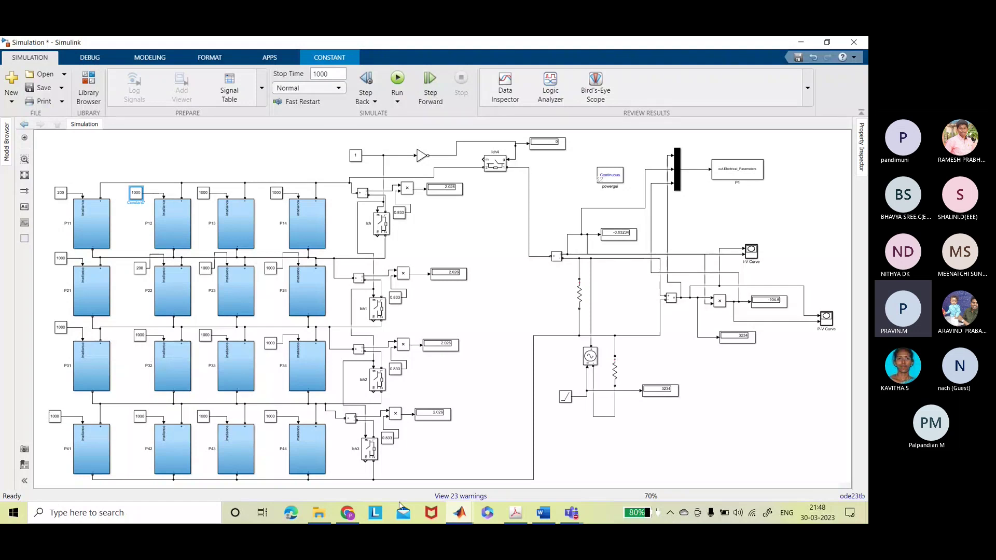
- Switch to MATLAB, open Electrical_Parameters from the workspace variable out, and select and copy all of its data
mouse_move(459, 513)
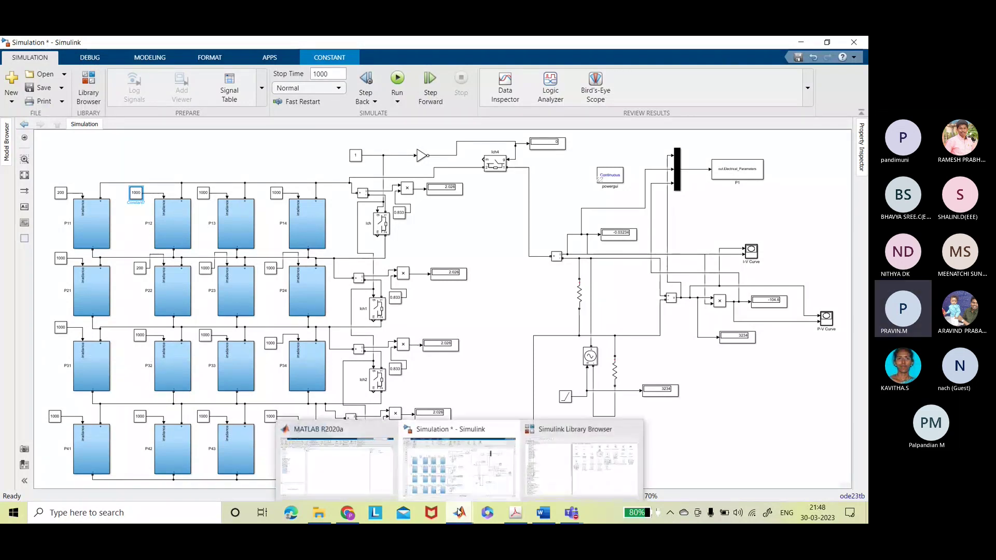
click(350, 471)
double_click(704, 165)
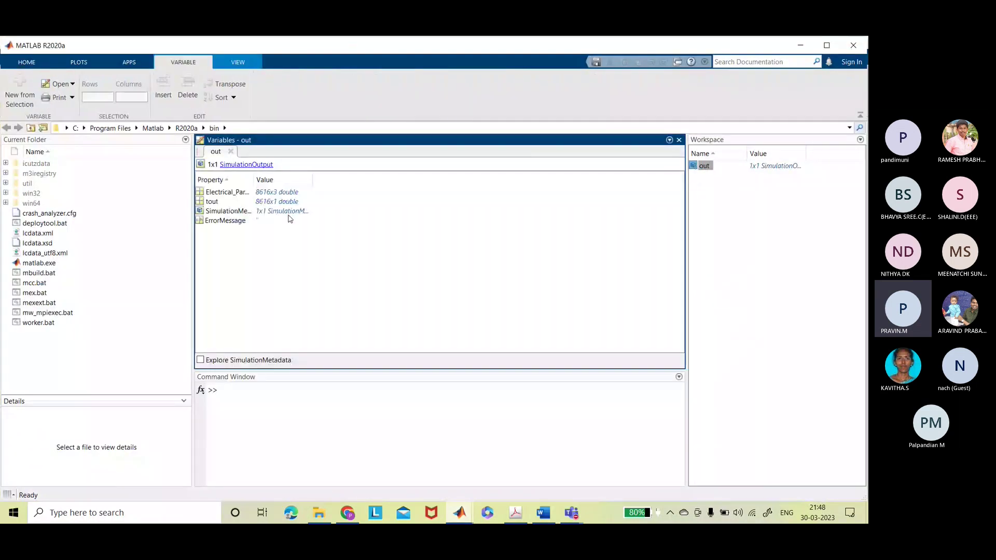
double_click(216, 192)
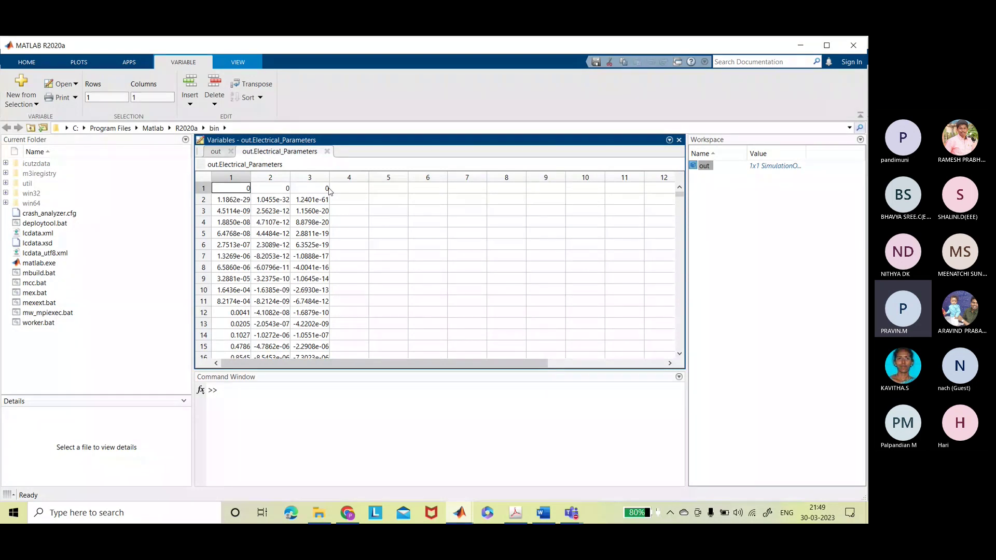
key(ctrl+a)
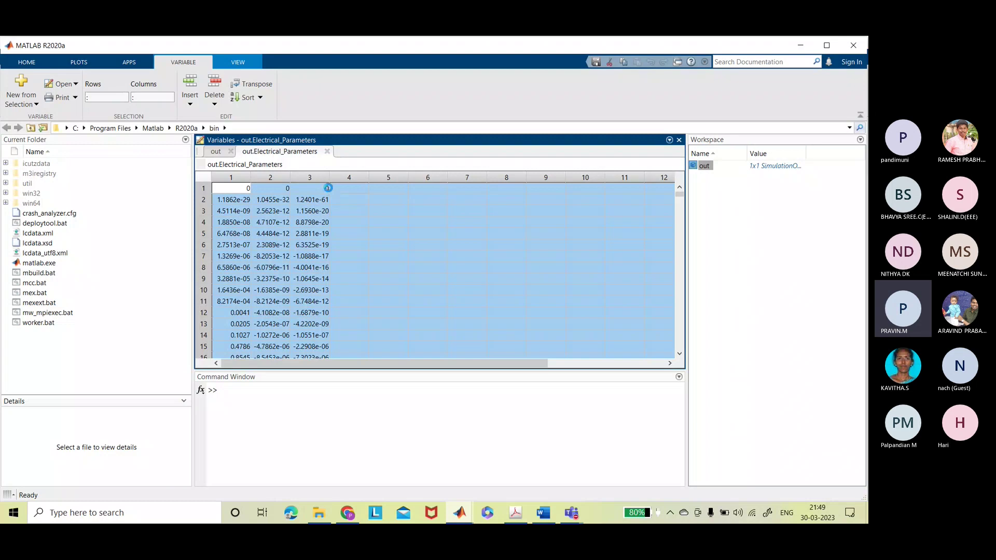
- Launch Excel, create a blank workbook and paste the copied simulation data starting at cell A1
key(super+s)
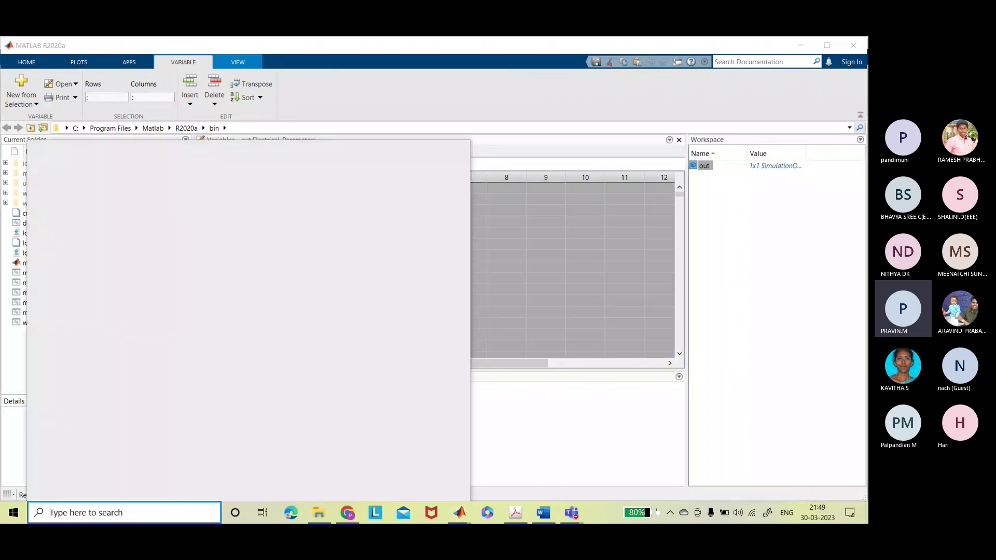
text(excel)
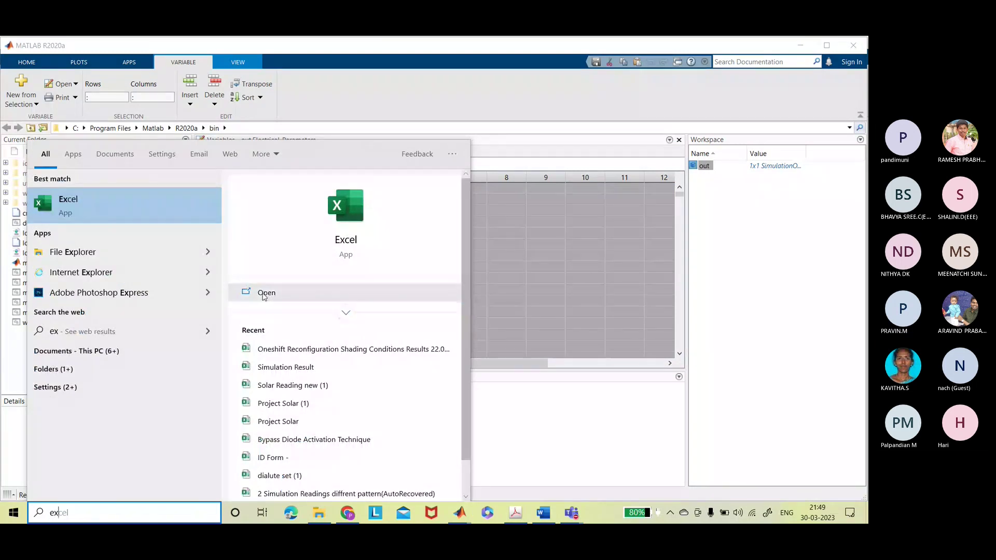
click(265, 293)
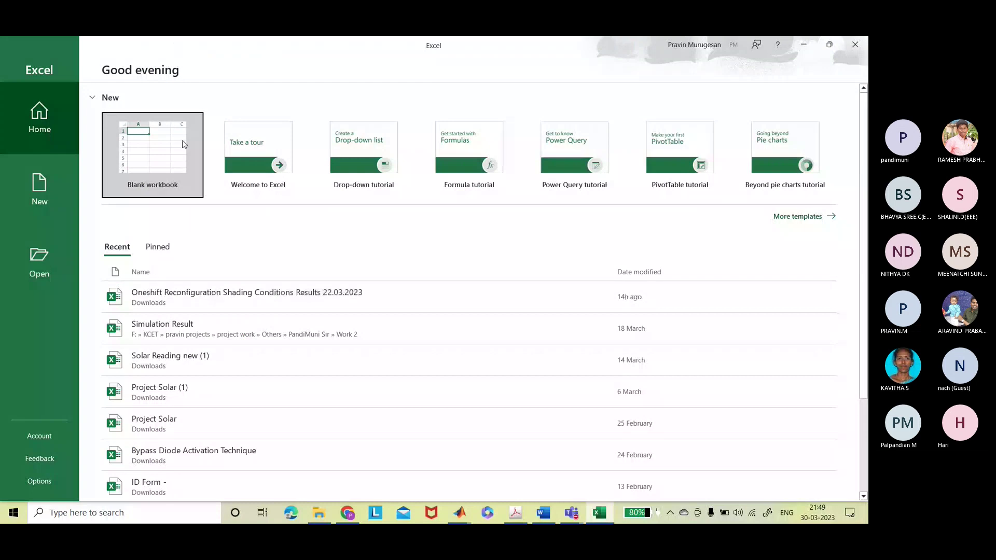
click(182, 145)
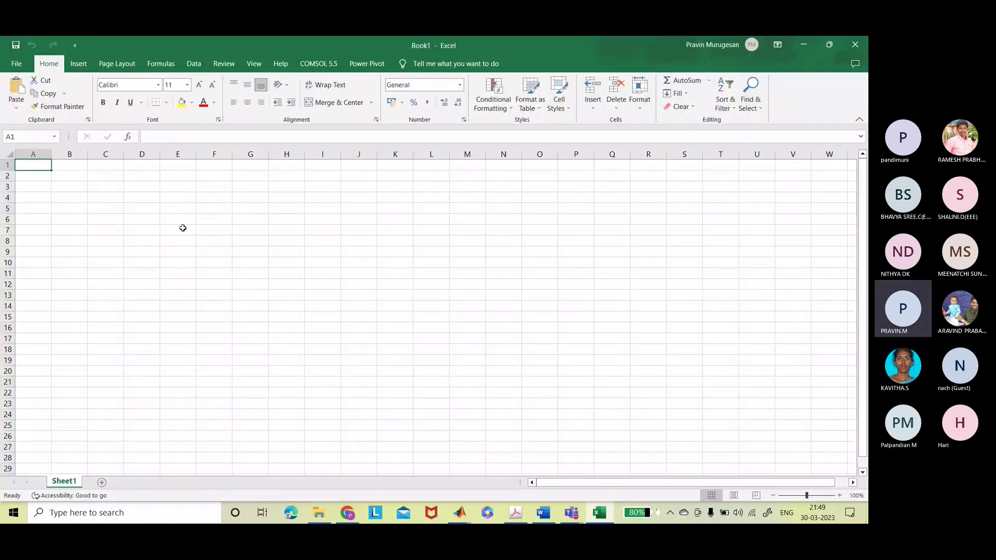
key(ctrl+v)
- Enter the formula =MAX(C:C) in cell E1 to find the maximum of the third data column
click(164, 166)
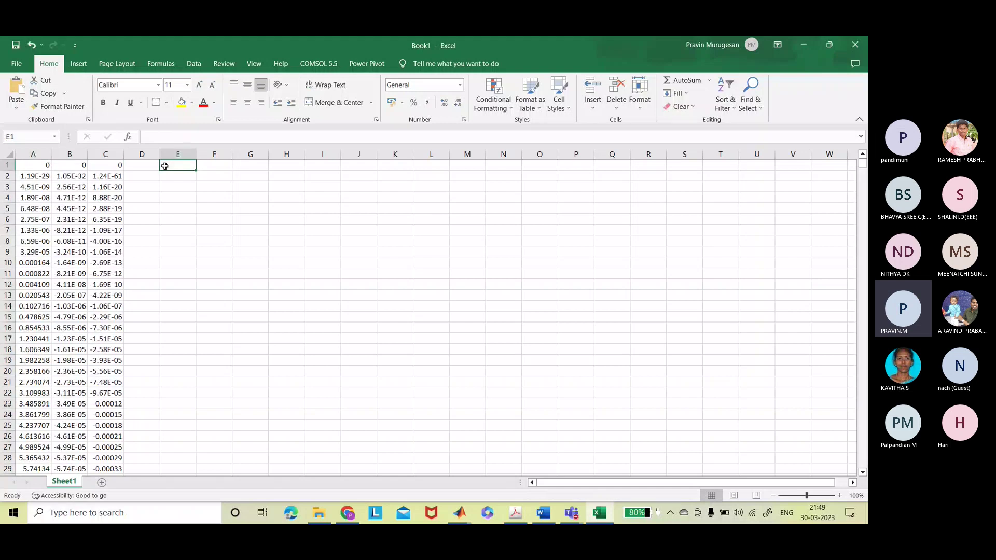
text(=)
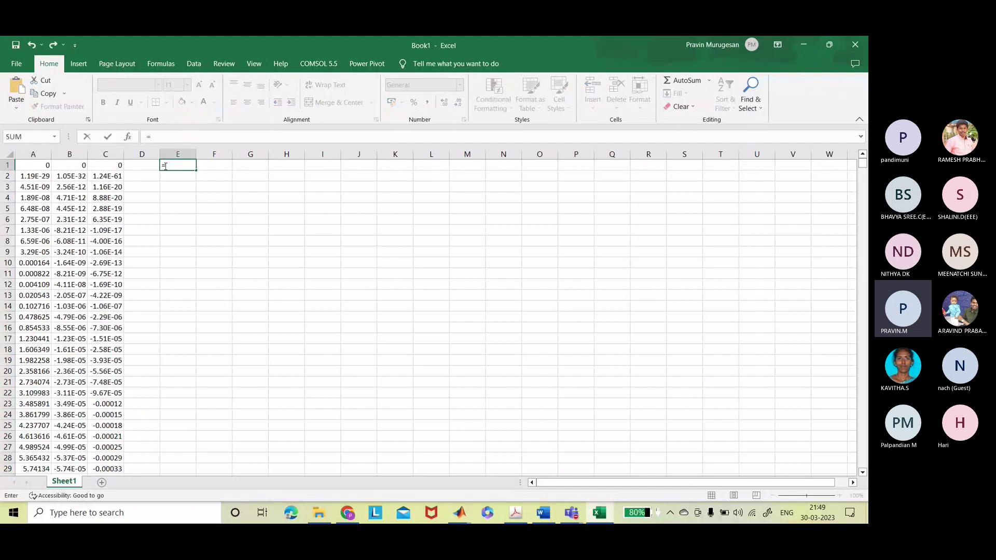
text(max()
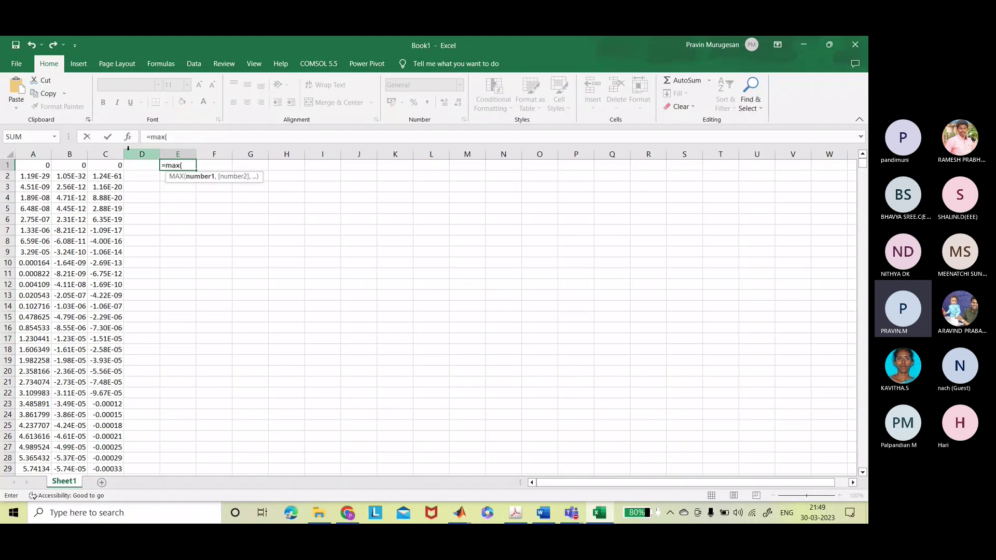
click(110, 151)
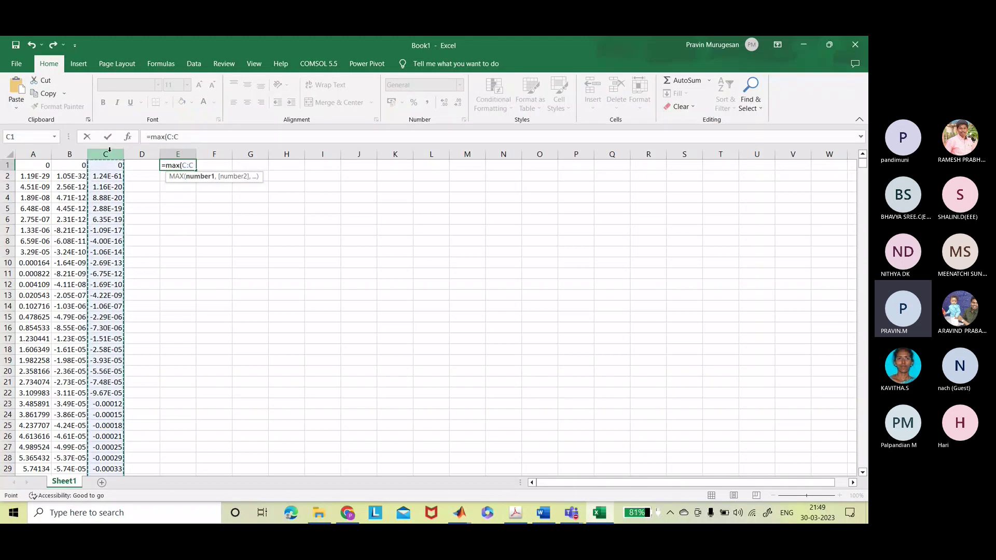
text())
key(Return)
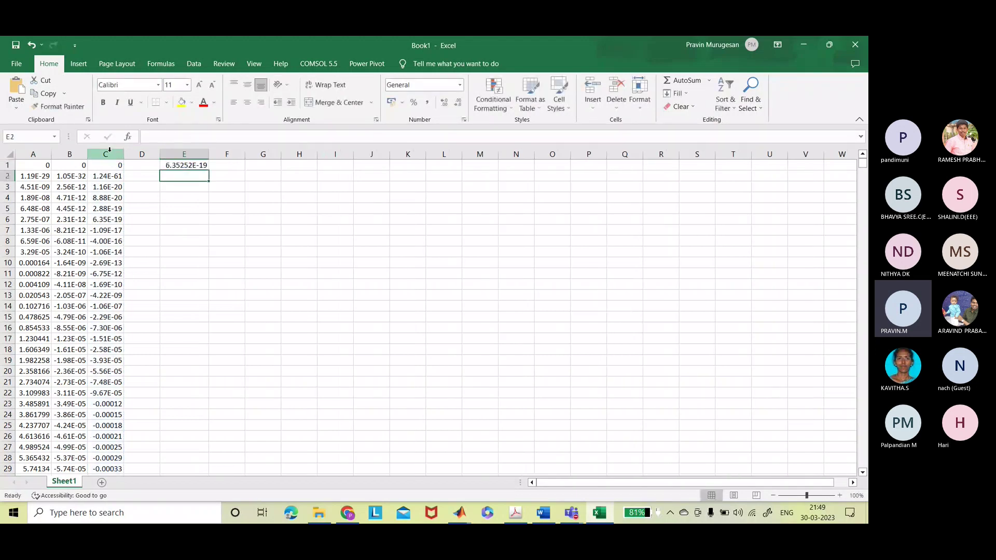
- Delete the maximum formula in E1 and clear the pasted data from columns A, B and C
click(197, 164)
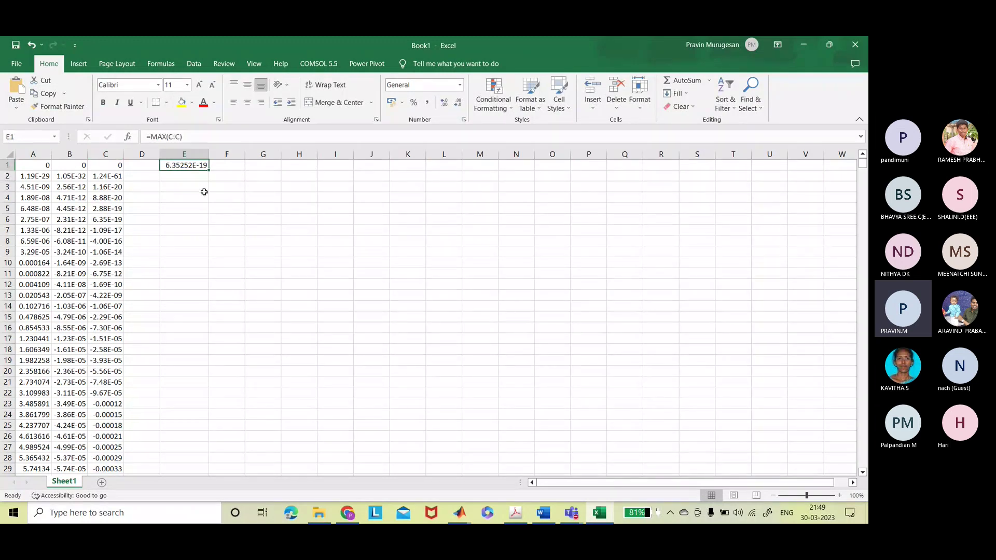
key(Delete)
click(30, 153)
key(Delete)
click(69, 153)
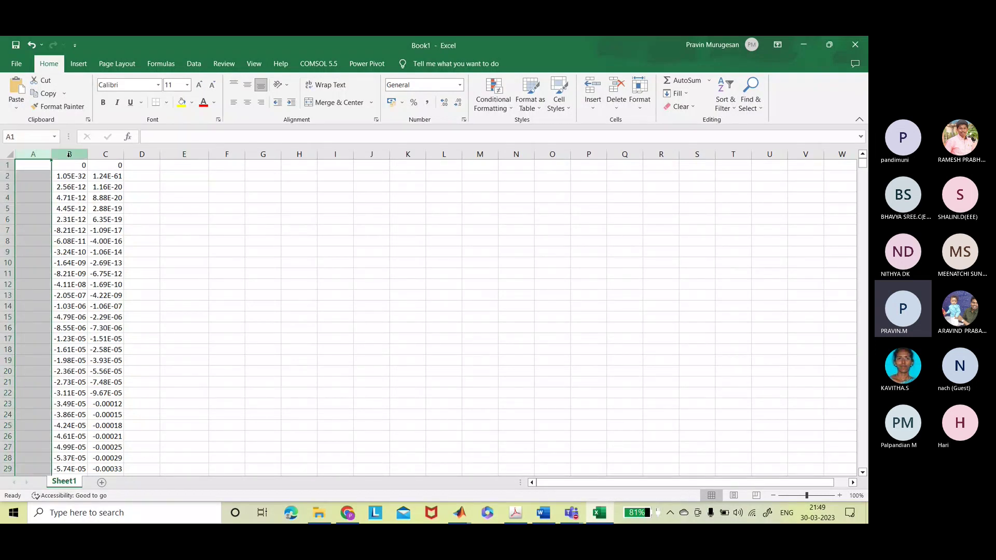
key(Delete)
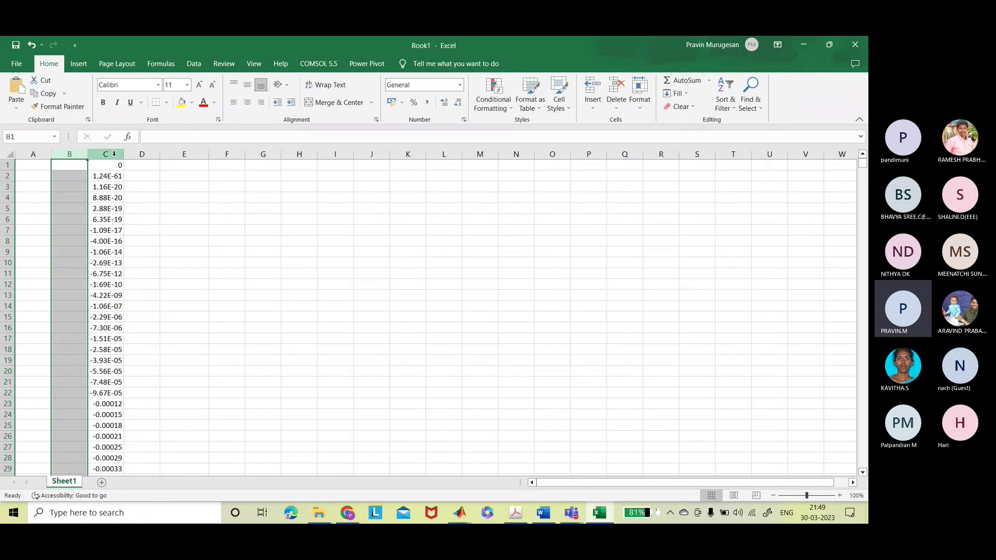
click(114, 154)
key(Delete)
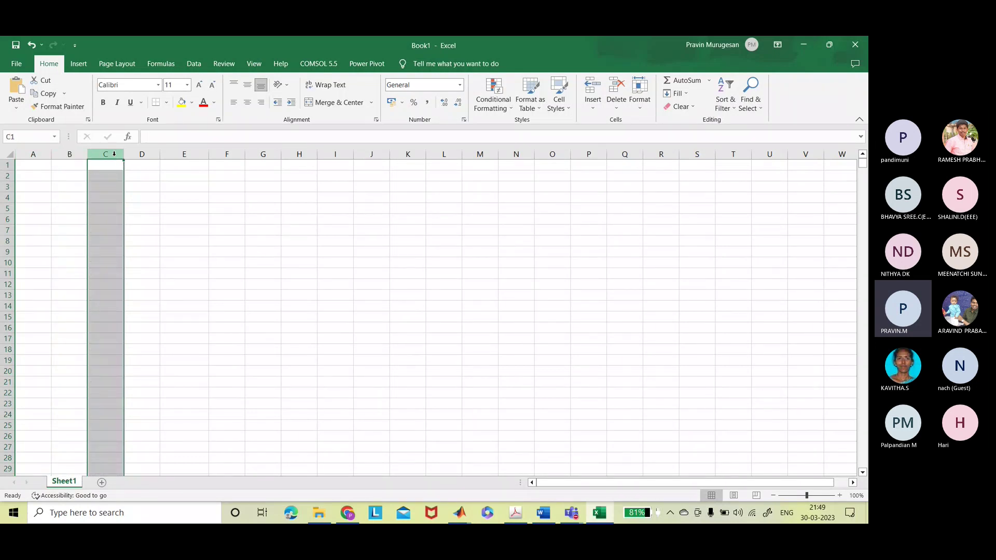
click(187, 213)
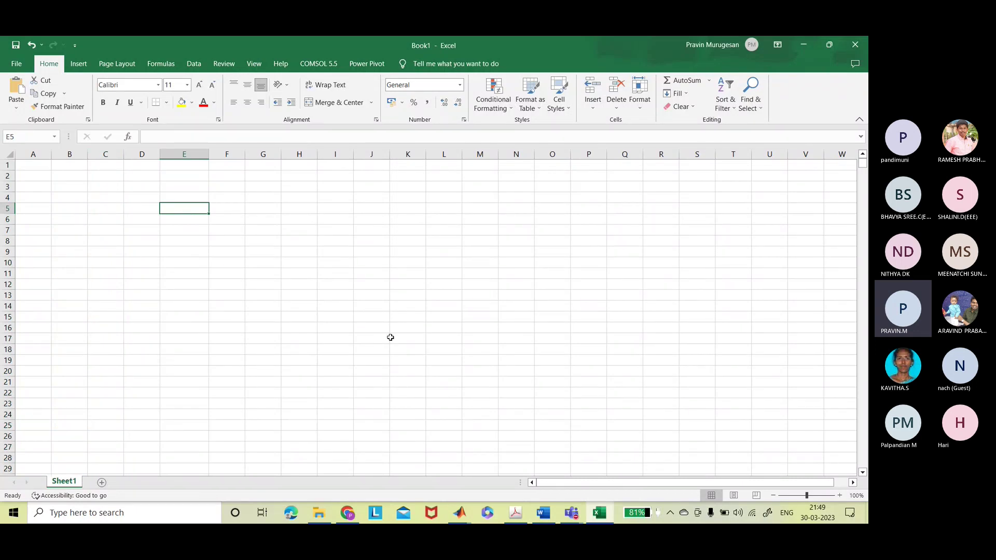
- Switch to the Simulink model and set the switch-control constant at the top of the model to 0
mouse_move(461, 521)
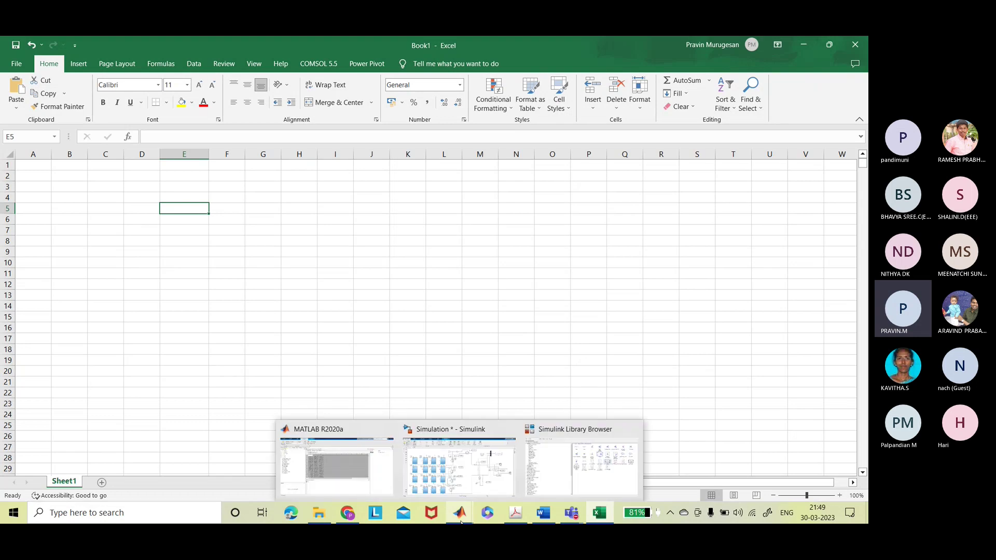
click(459, 464)
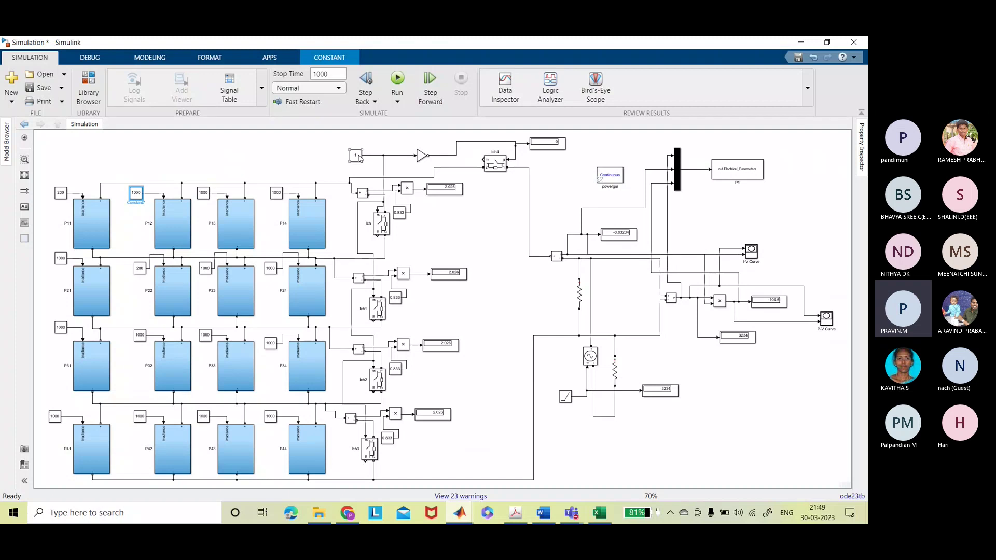
click(355, 156)
double_click(356, 156)
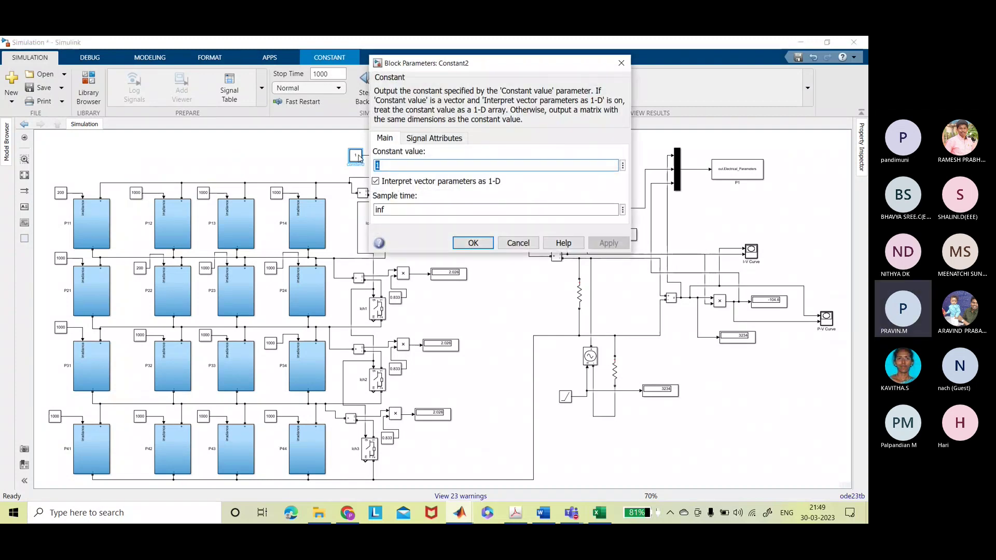
text(0)
key(Return)
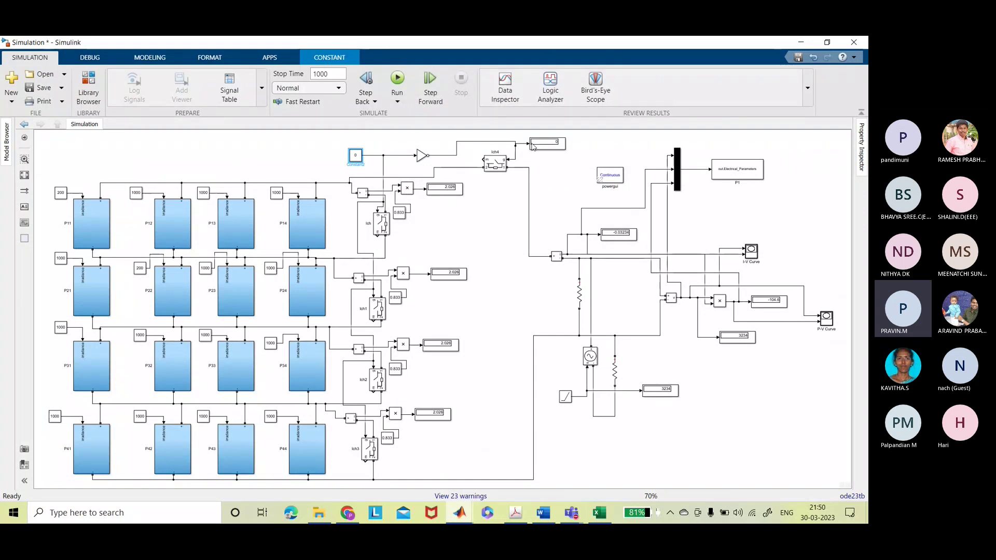
- Run the simulation to plot the P-V and I-V curves, closing both plots and stopping the run
click(399, 79)
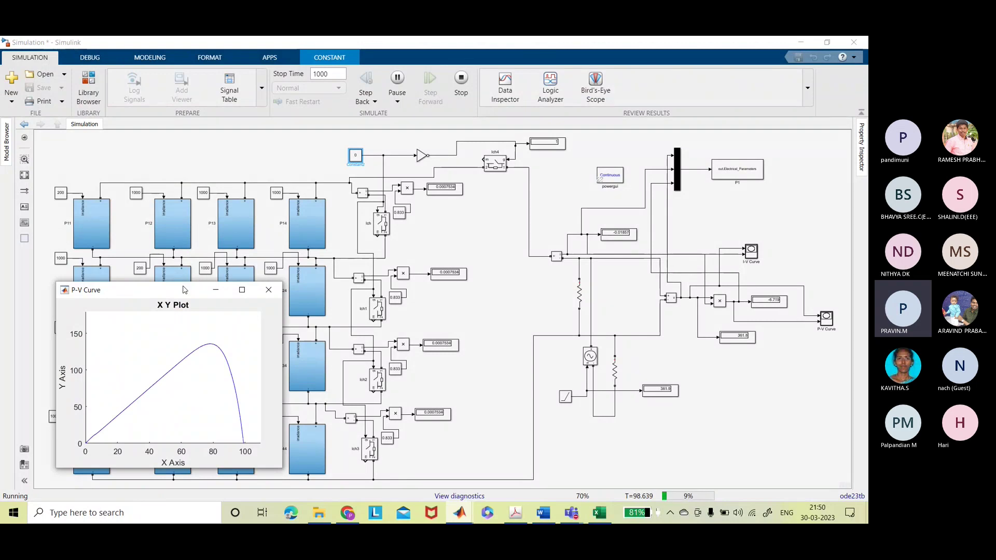
drag(181, 292, 436, 296)
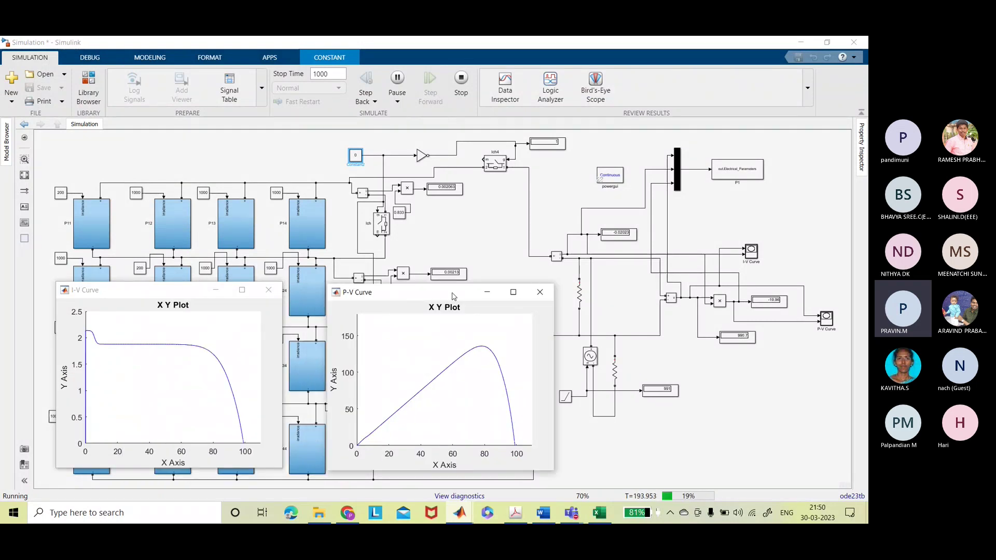
click(523, 292)
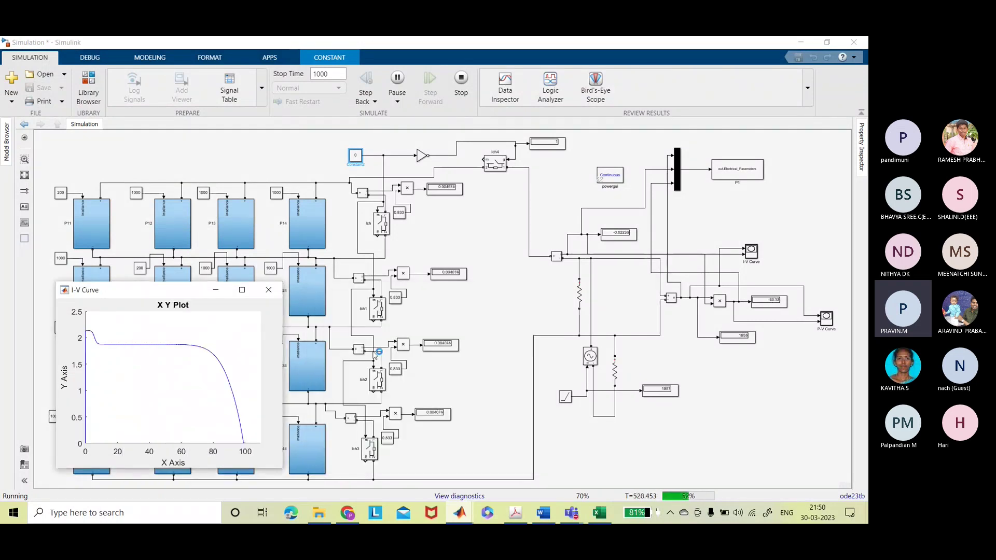
click(268, 289)
click(466, 87)
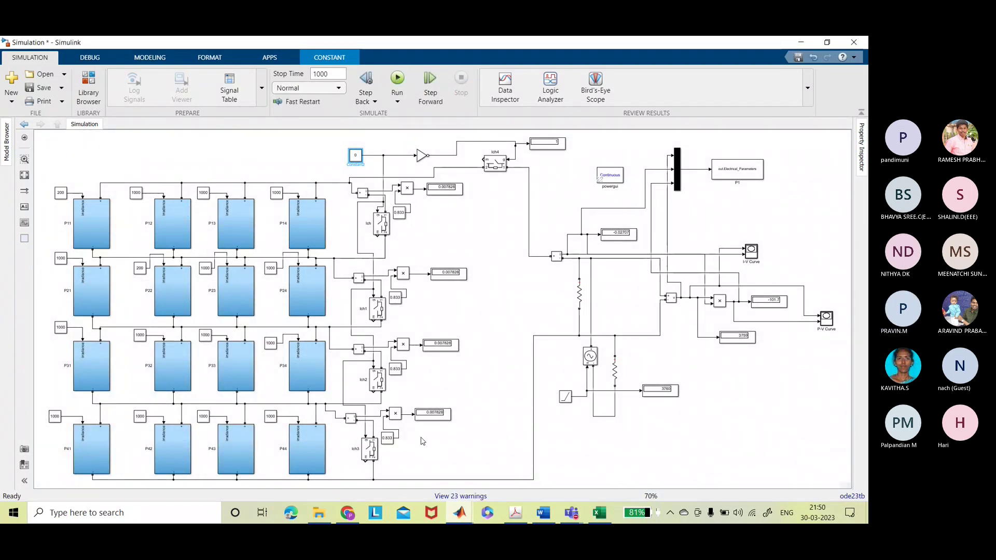
- Transfer the out.Electrical_Parameters data from the MATLAB variable editor into the Excel sheet, starting at cell A1
mouse_move(458, 516)
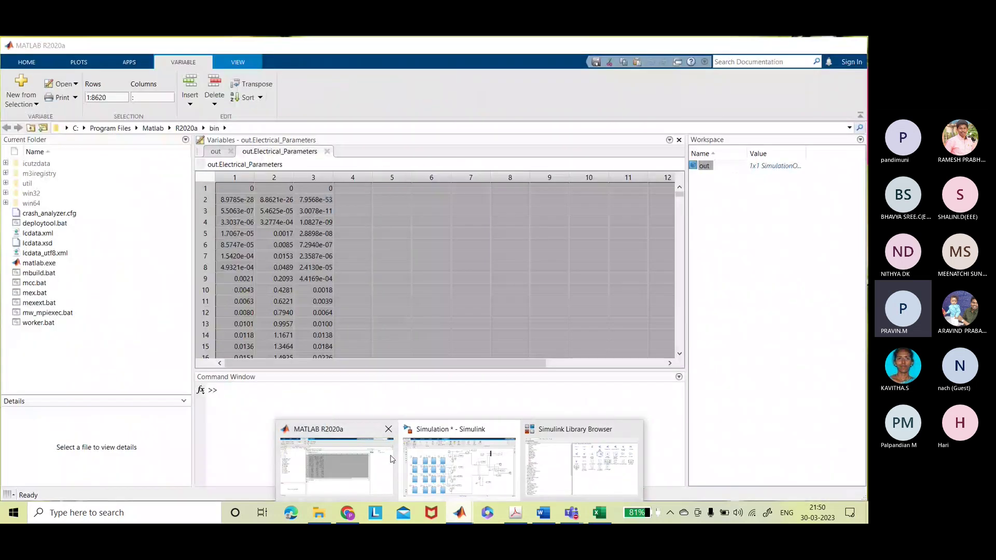
click(392, 459)
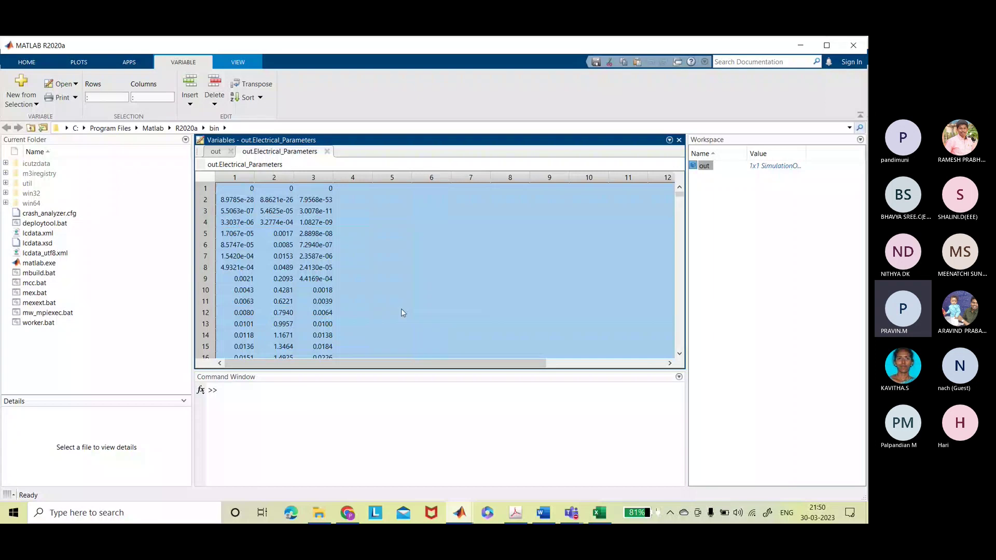
click(599, 514)
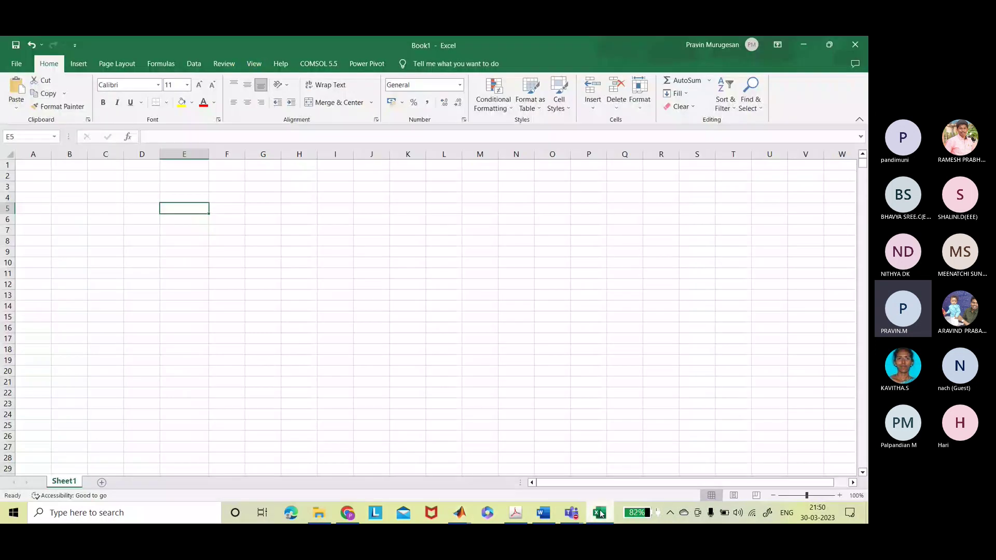
click(37, 161)
key(ctrl+v)
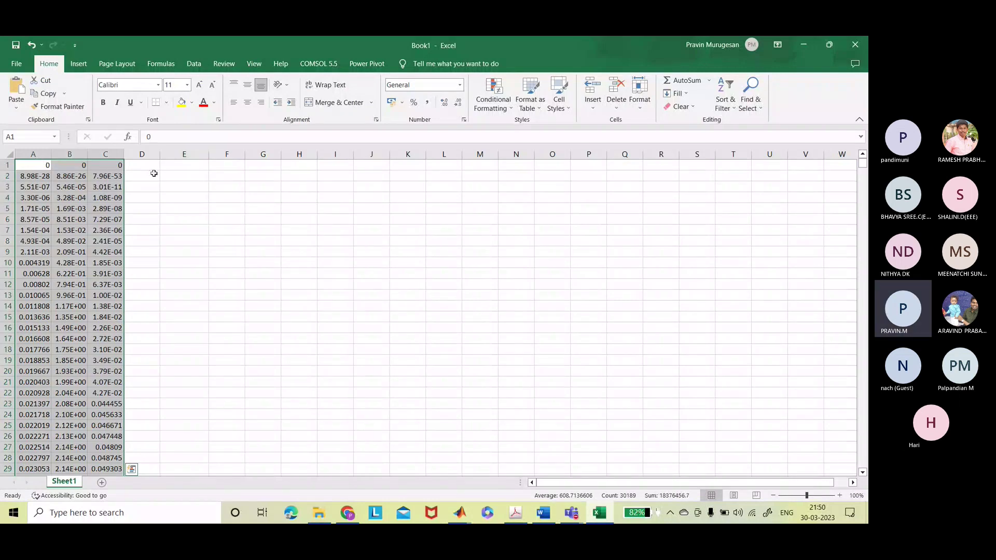
- Enter the formula =MAX(C:C) in cell E1 to get the maximum power of the pasted data
click(182, 165)
text(=)
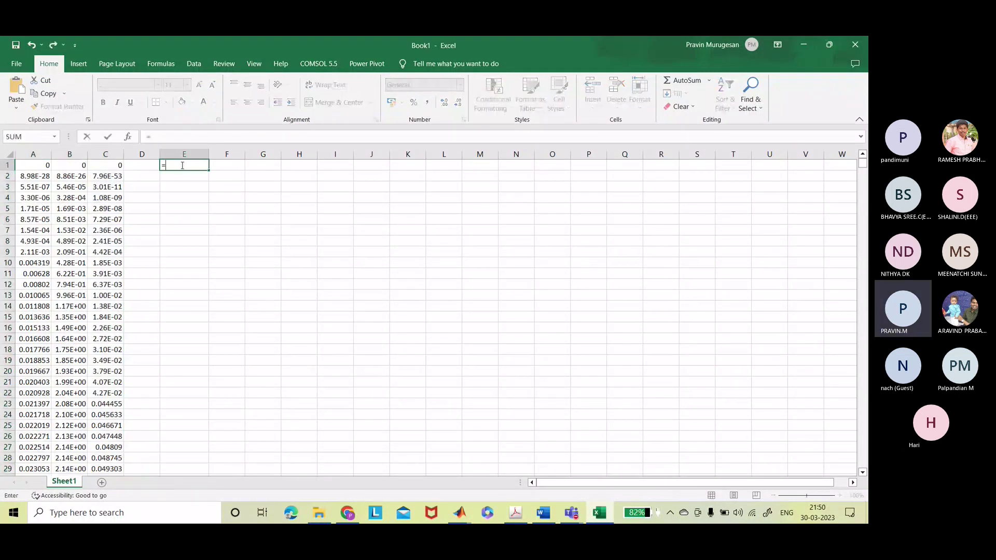
text(max()
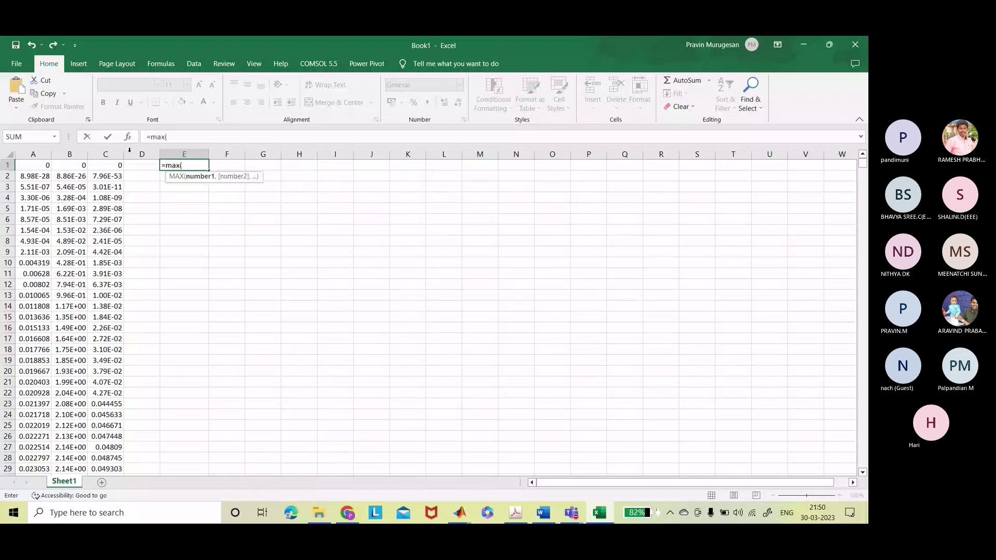
click(115, 151)
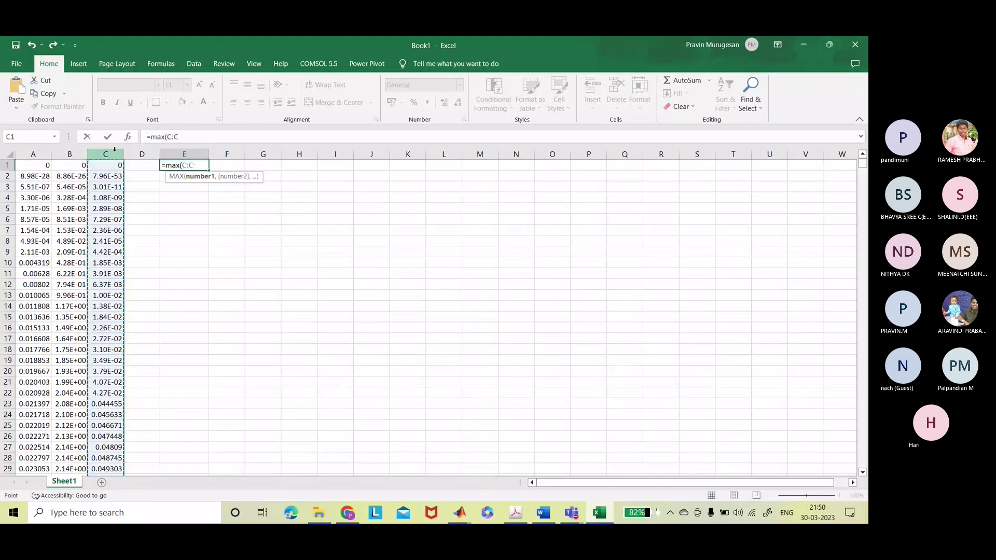
text())
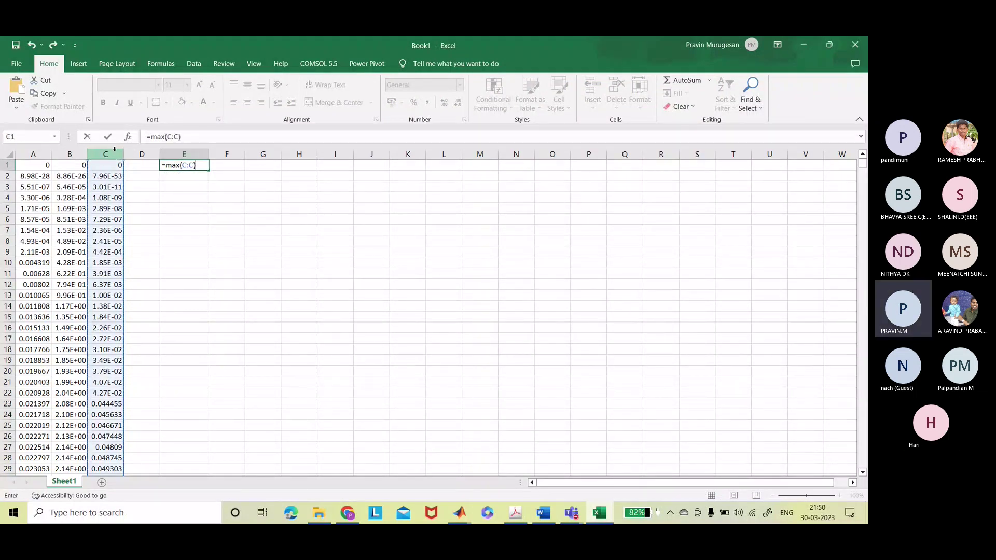
key(Return)
- Copy the maximum in E1 and search the sheet for it, shortened to 135.75359, to locate its row
click(180, 166)
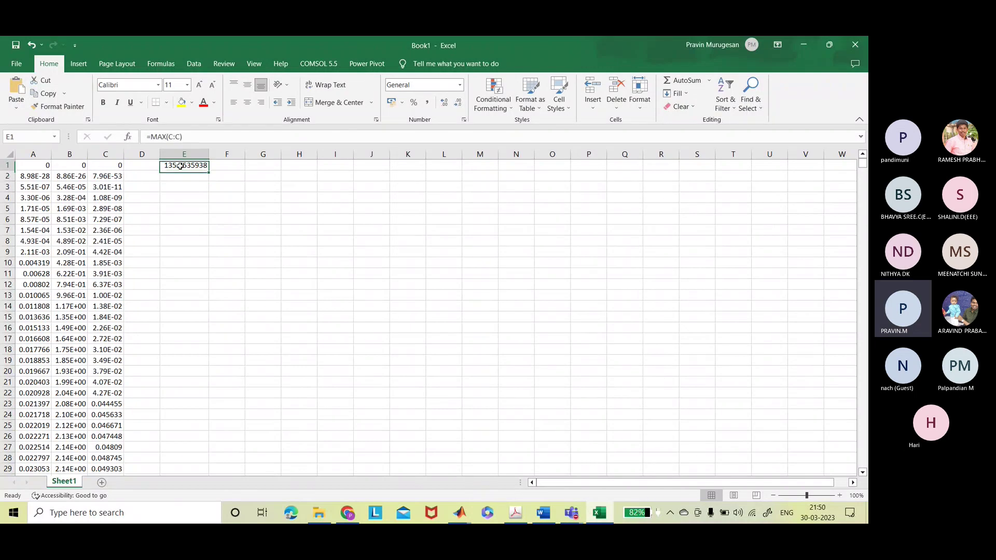
key(ctrl+c)
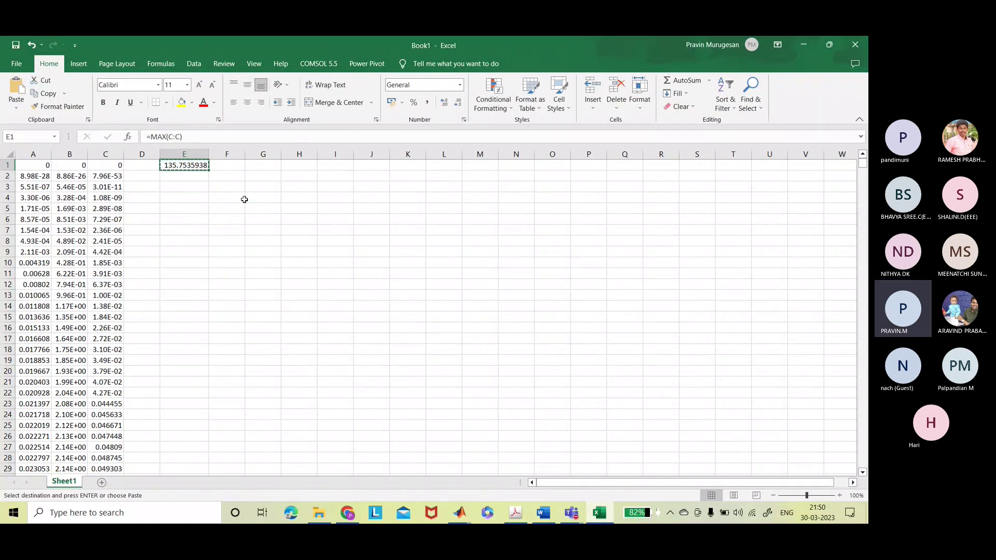
key(ctrl+f)
key(ctrl+v)
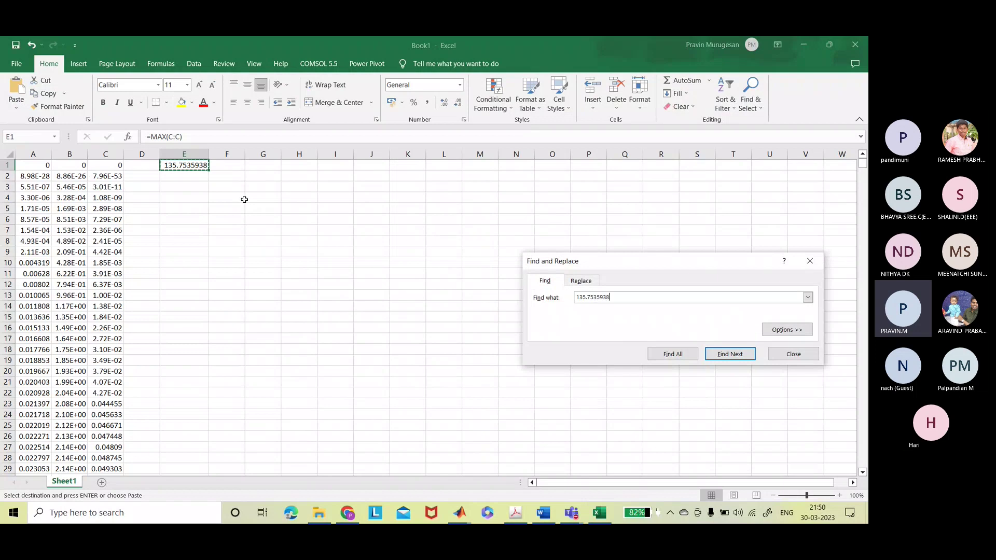
key(BackSpace)
key(BackSpace)
key(Return)
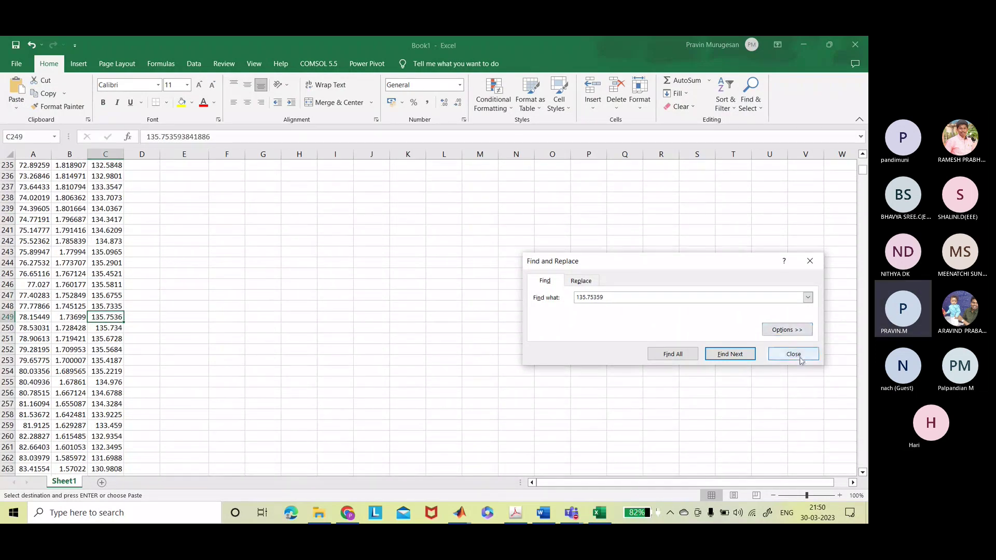
click(794, 354)
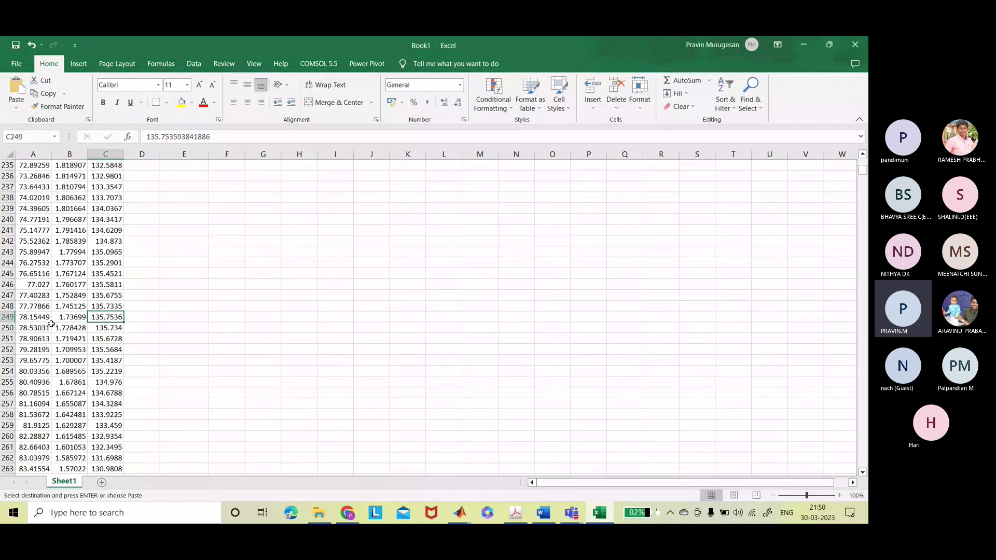
- Inspect the voltage, current and power values in cells A249, B249 and C249 of the maximum-power row
click(30, 318)
click(83, 319)
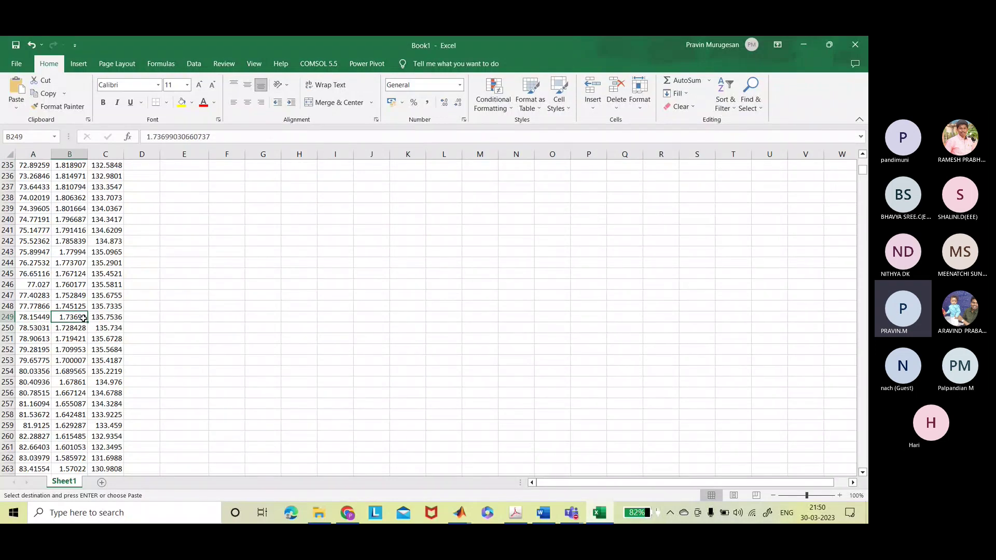
click(40, 318)
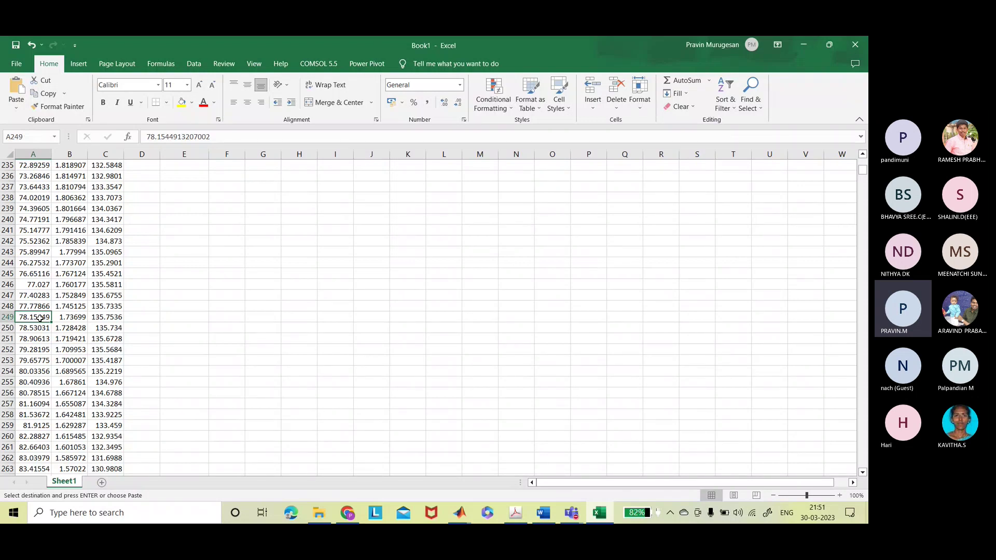
click(97, 317)
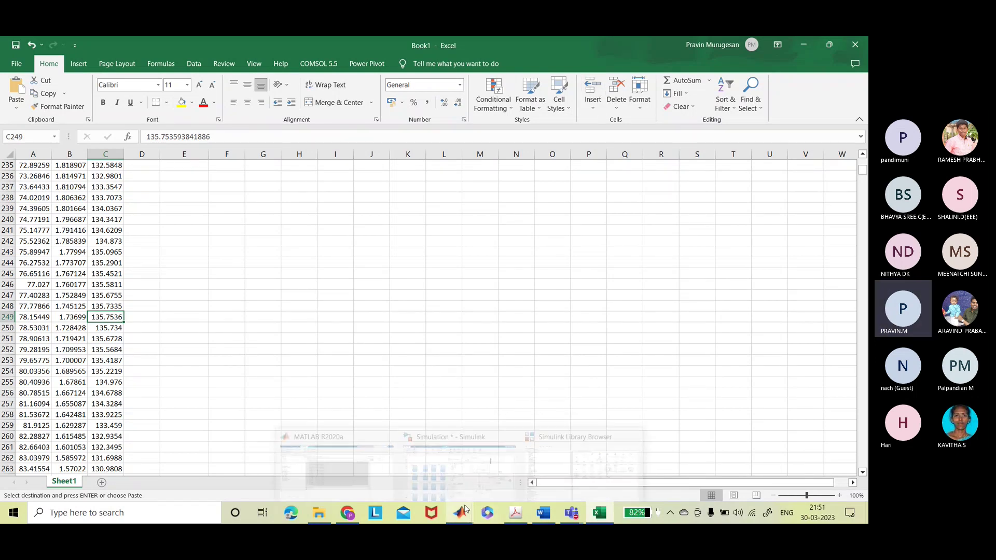
- Switch to the Simulink model and set the irradiance constant of panel P22 to 1000 and of panel P12 to 200
mouse_move(459, 512)
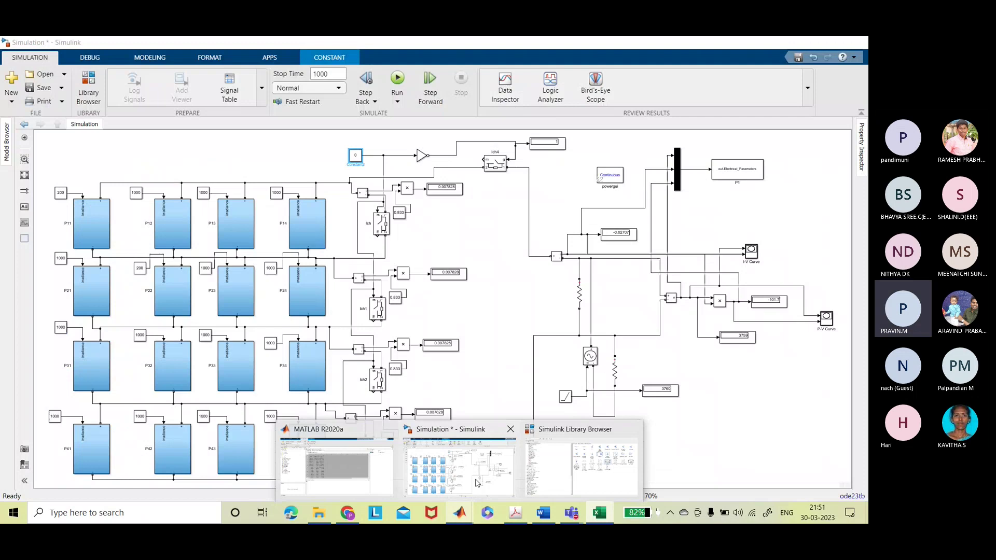
click(478, 483)
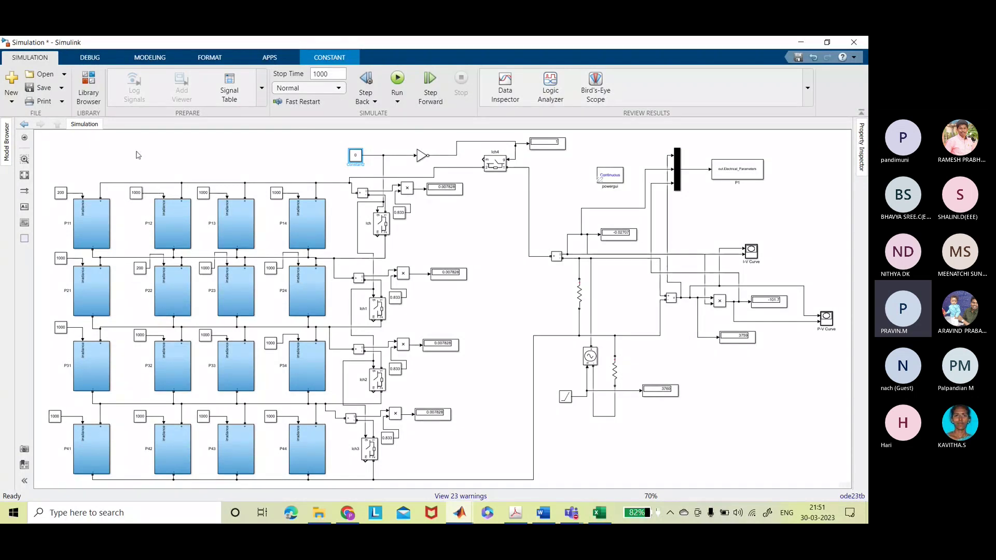
double_click(140, 269)
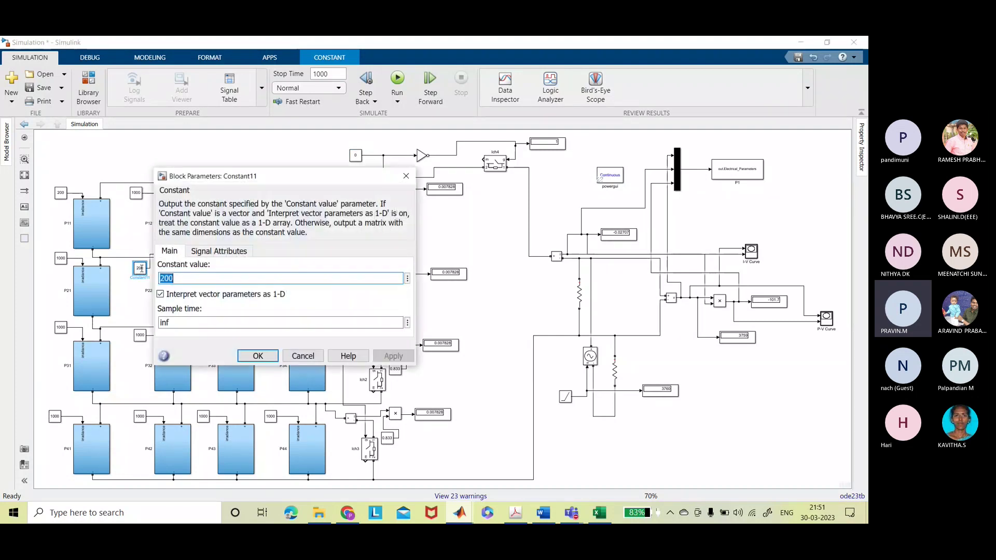
text(1000)
key(Return)
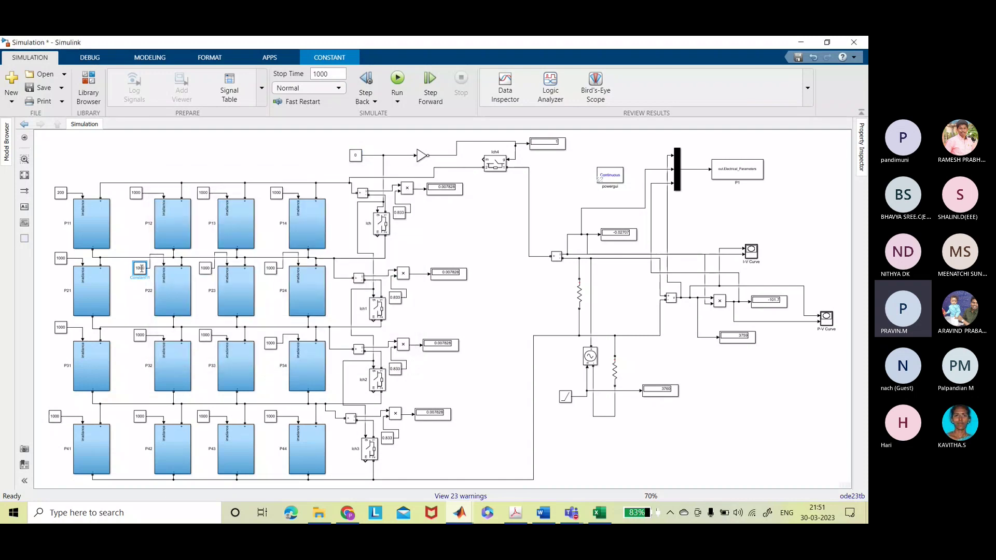
double_click(136, 193)
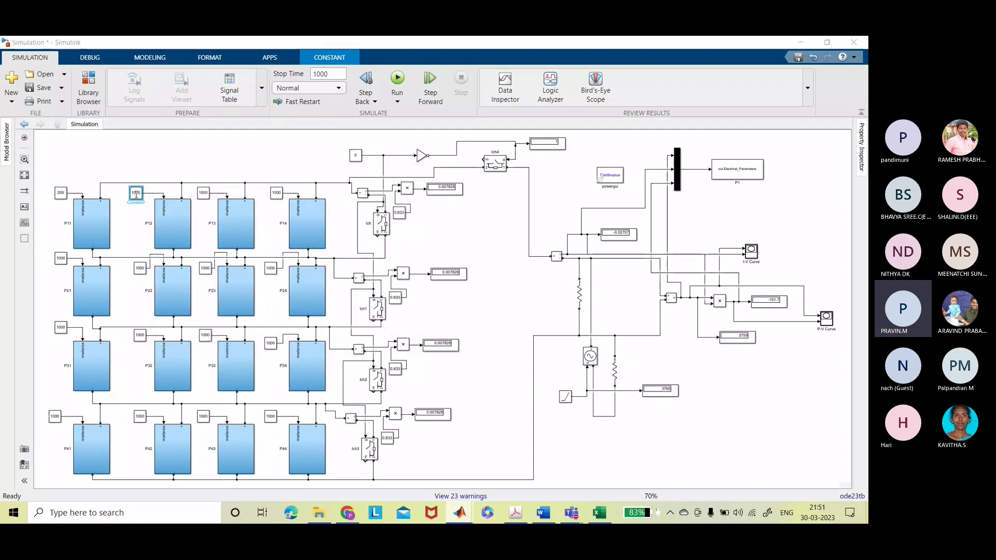
text(200)
key(Return)
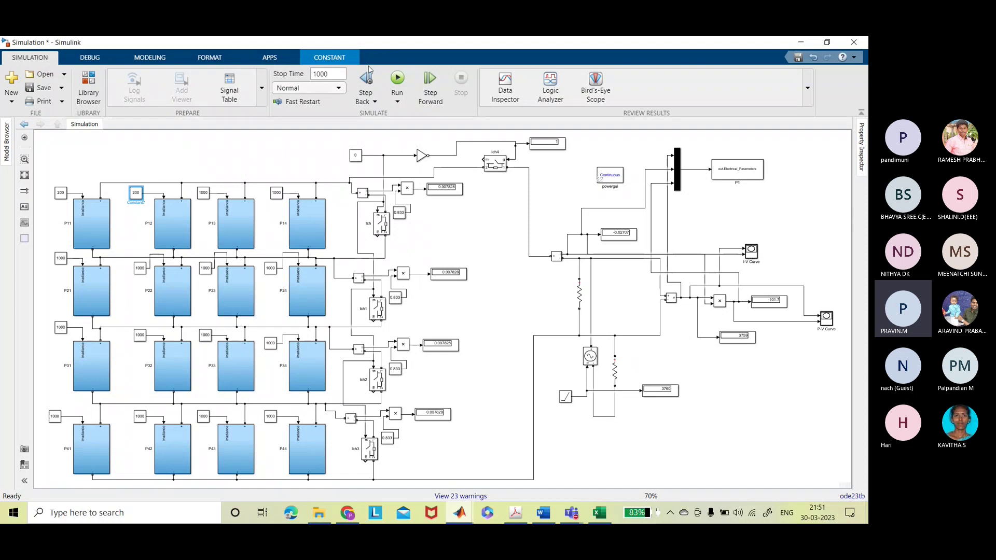
- Run the simulation with the changed shading pattern and close the resulting curve plots
click(397, 79)
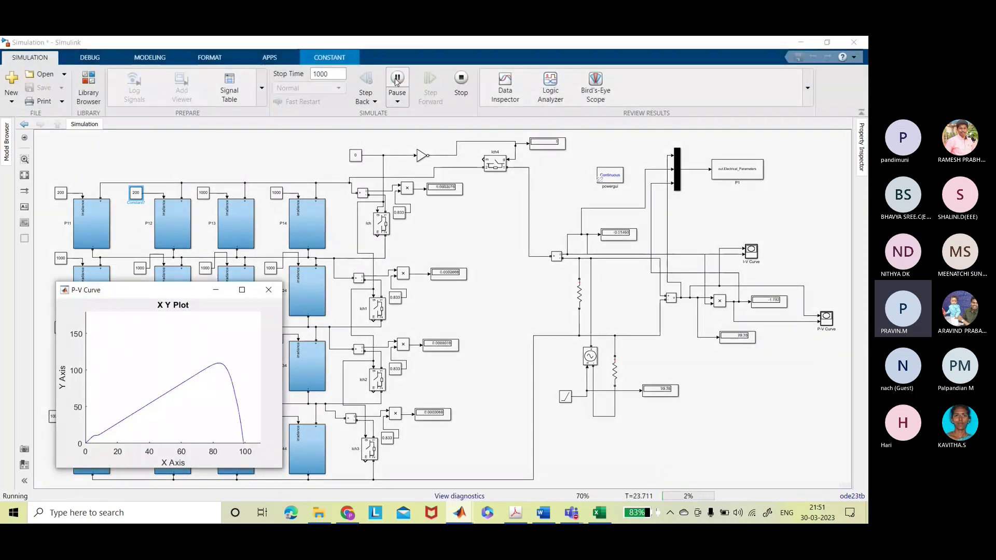
click(272, 292)
click(269, 293)
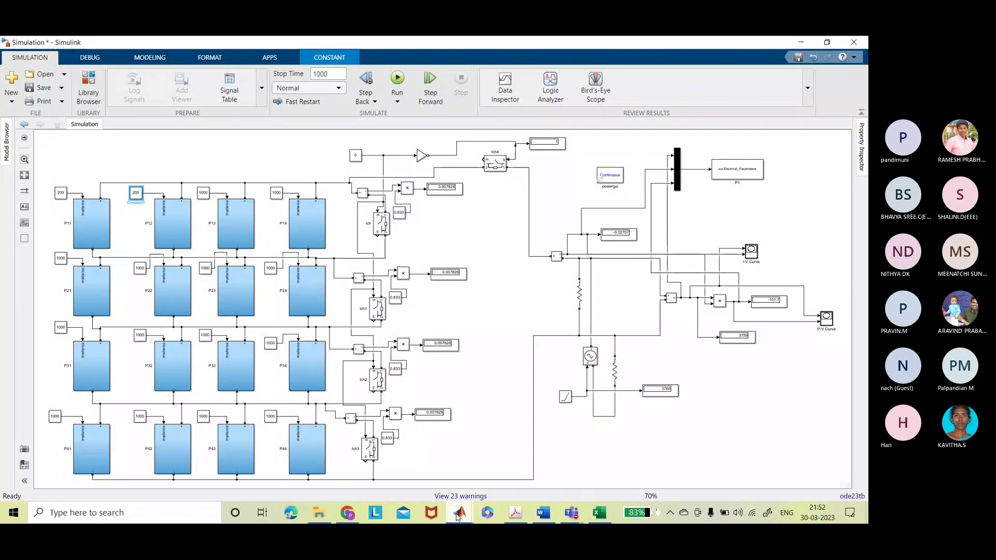
- Transfer the new out.Electrical_Parameters data from MATLAB into the Excel sheet beside the first dataset, starting at cell G1
mouse_move(459, 513)
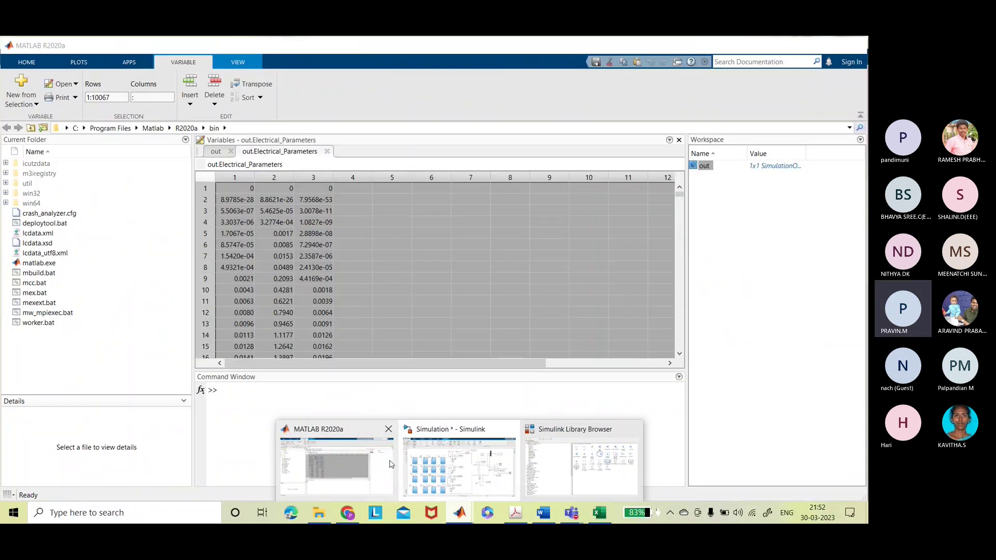
click(390, 464)
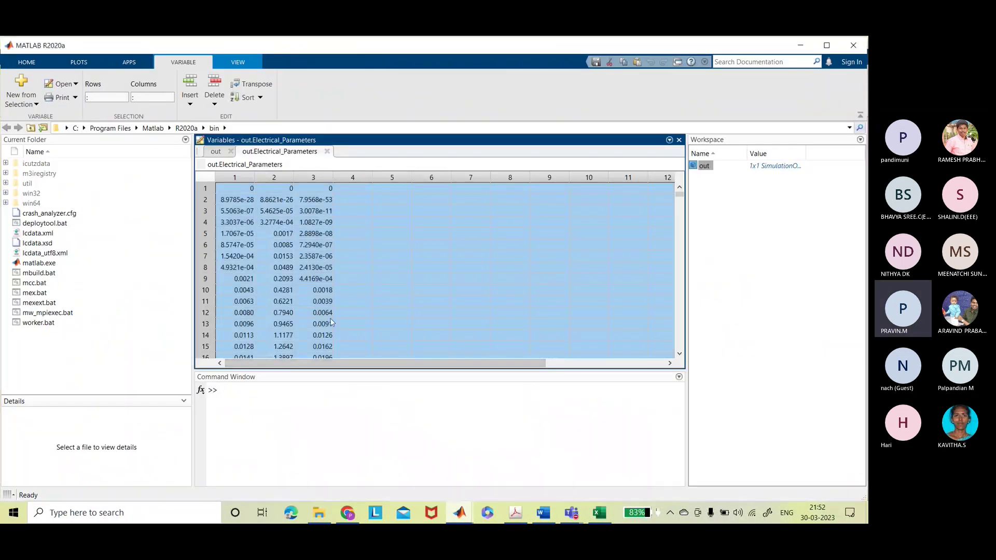
click(595, 515)
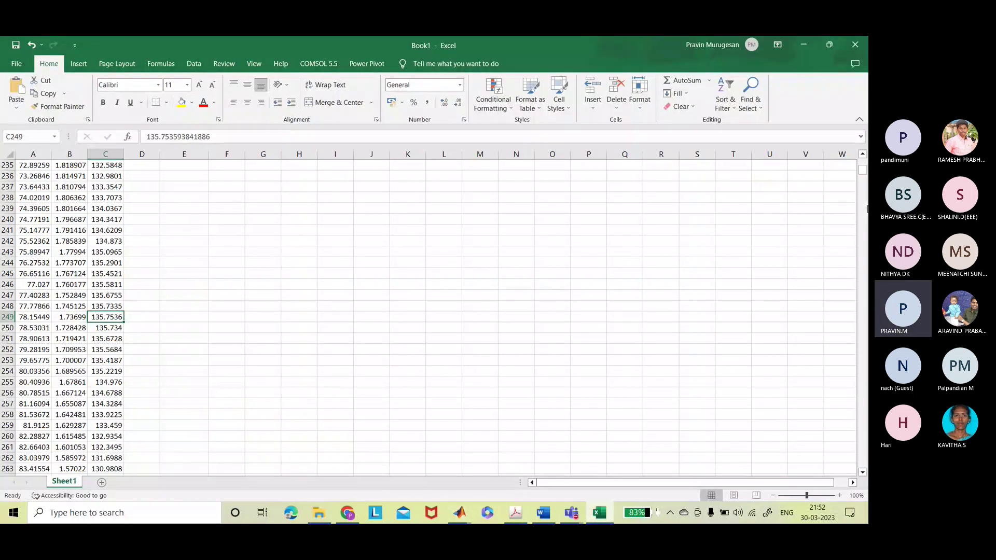
drag(863, 171, 863, 160)
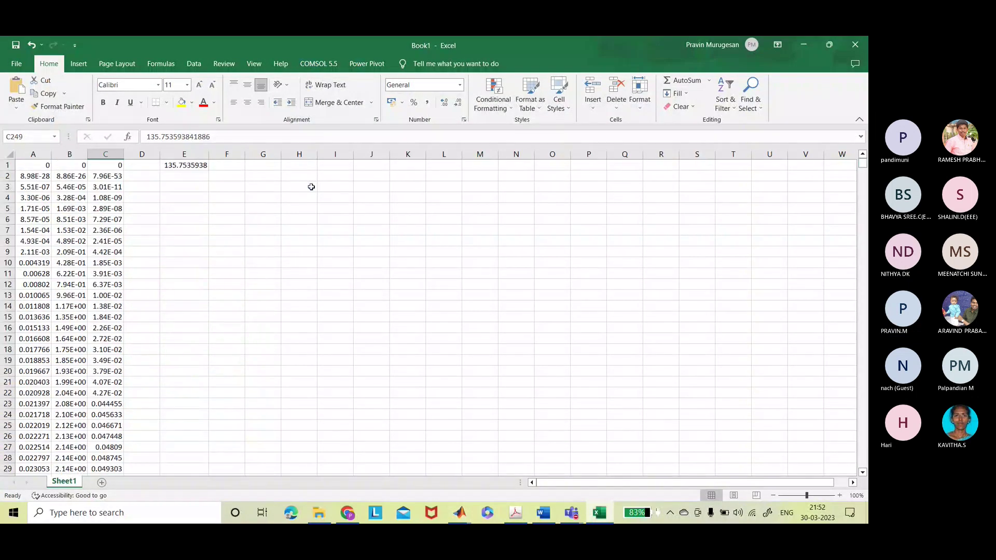
click(269, 167)
key(ctrl+v)
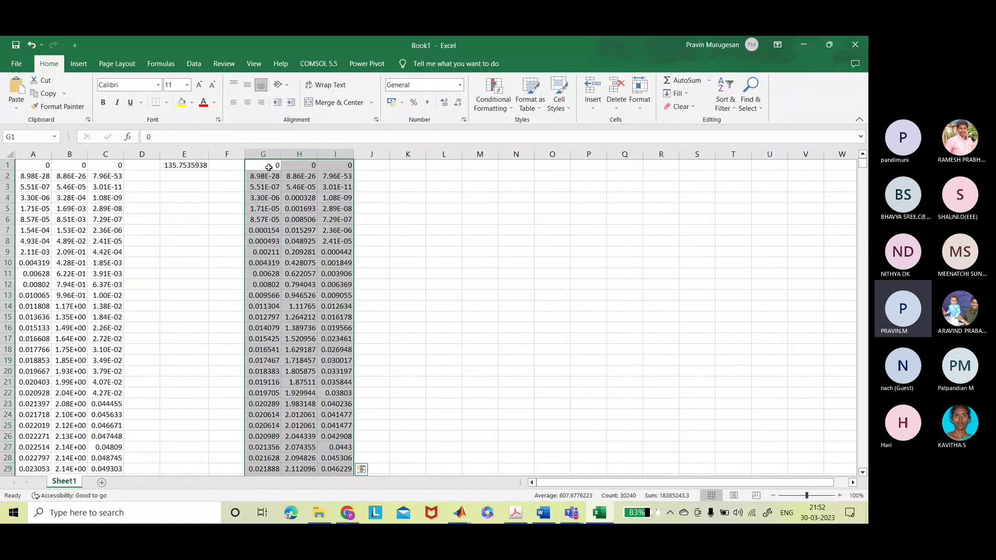
- Copy the maximum formula from E1 to K1 and check that it refers to column I
click(184, 165)
key(ctrl+c)
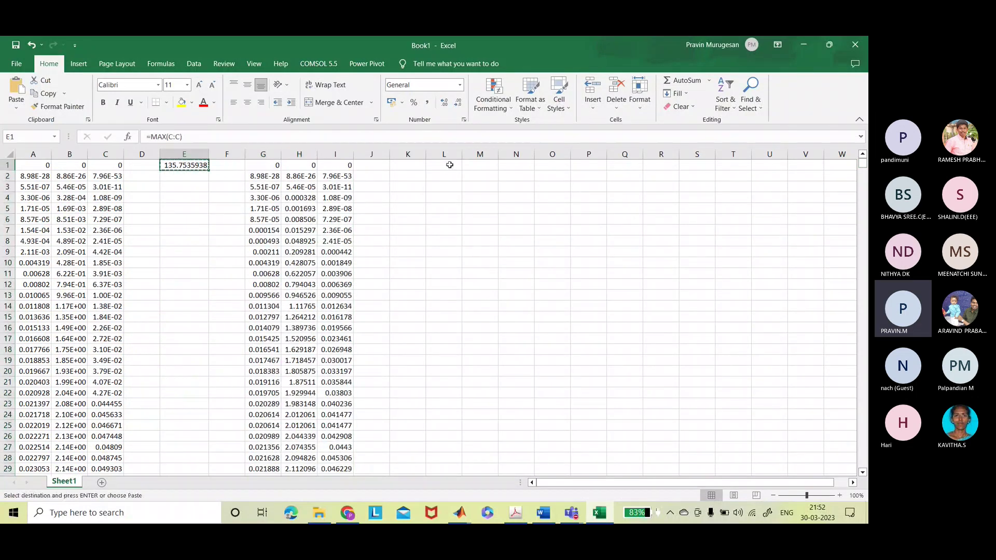
click(417, 166)
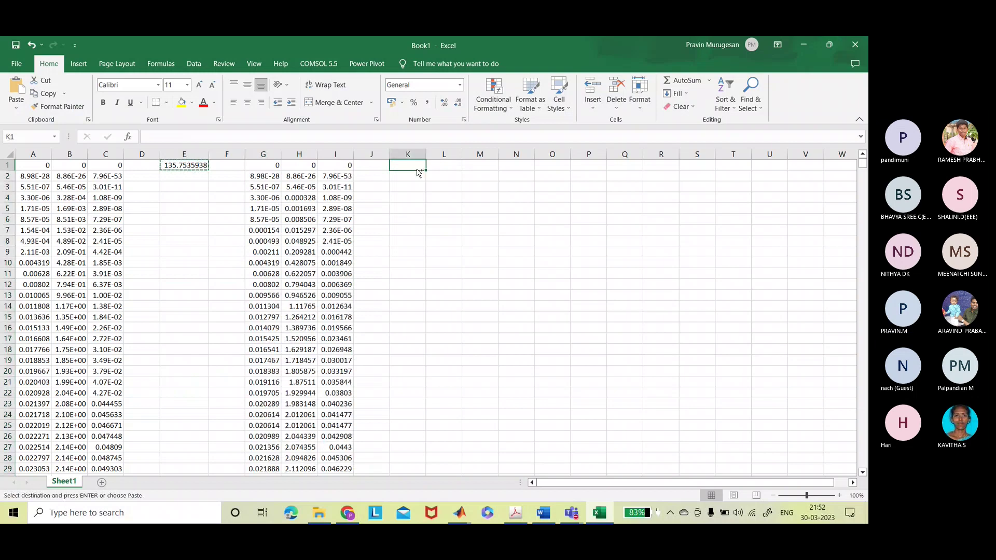
key(Return)
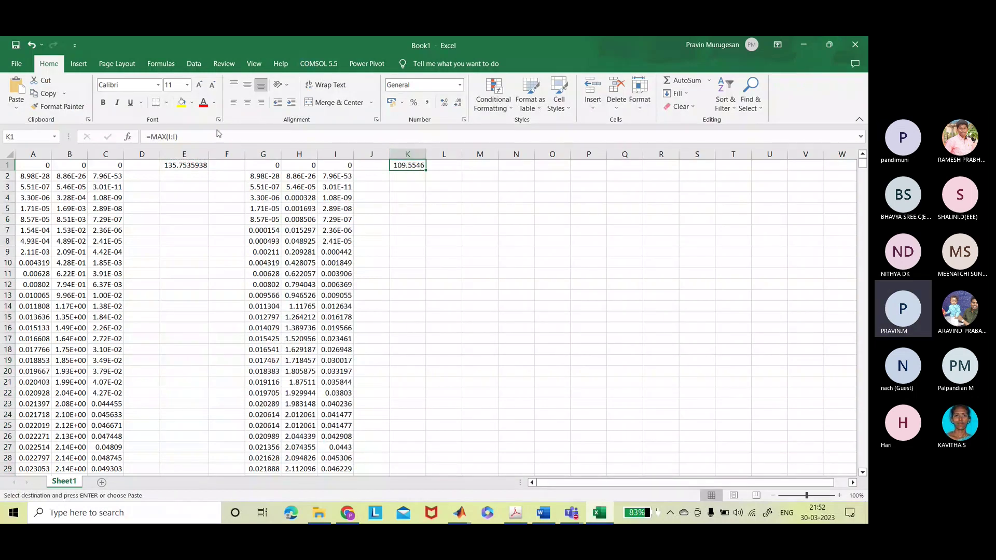
key(F2)
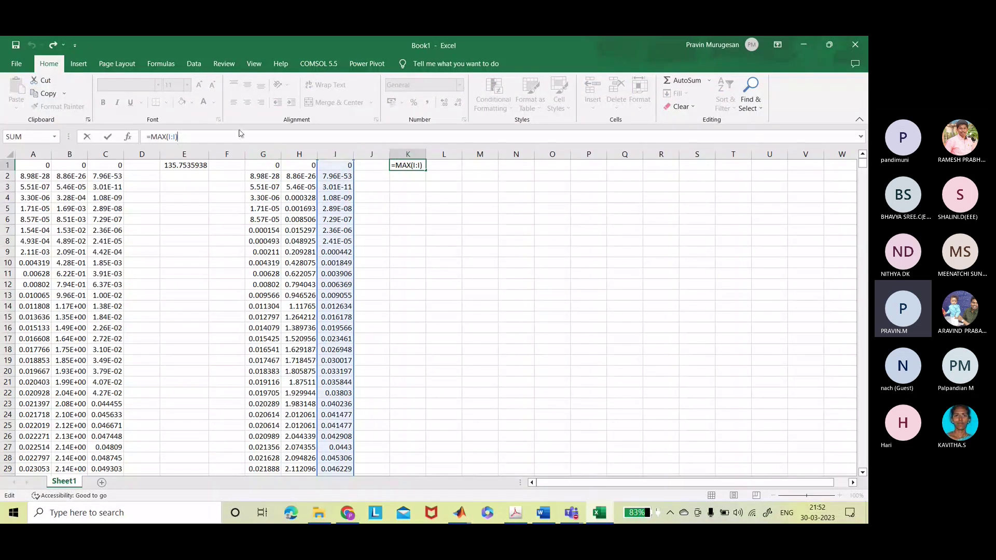
click(451, 251)
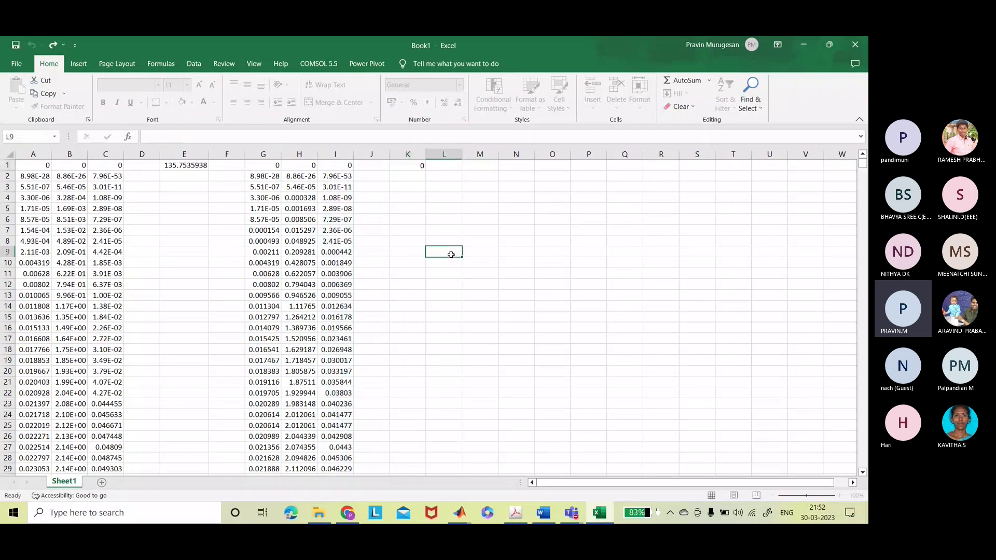
- Search the sheet for the maximum power value copied from K1 to locate its row in the second dataset
click(414, 167)
key(ctrl+c)
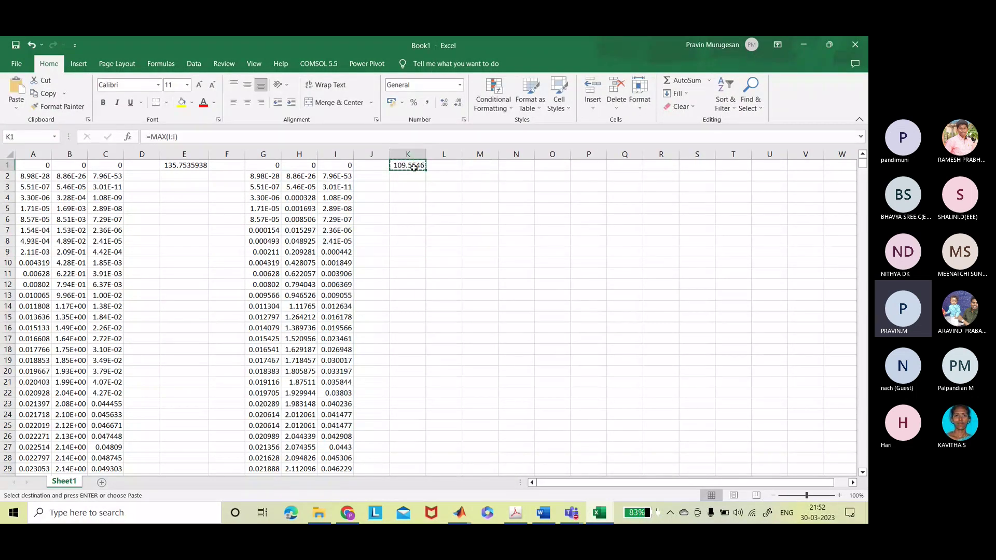
key(ctrl+f)
key(ctrl+v)
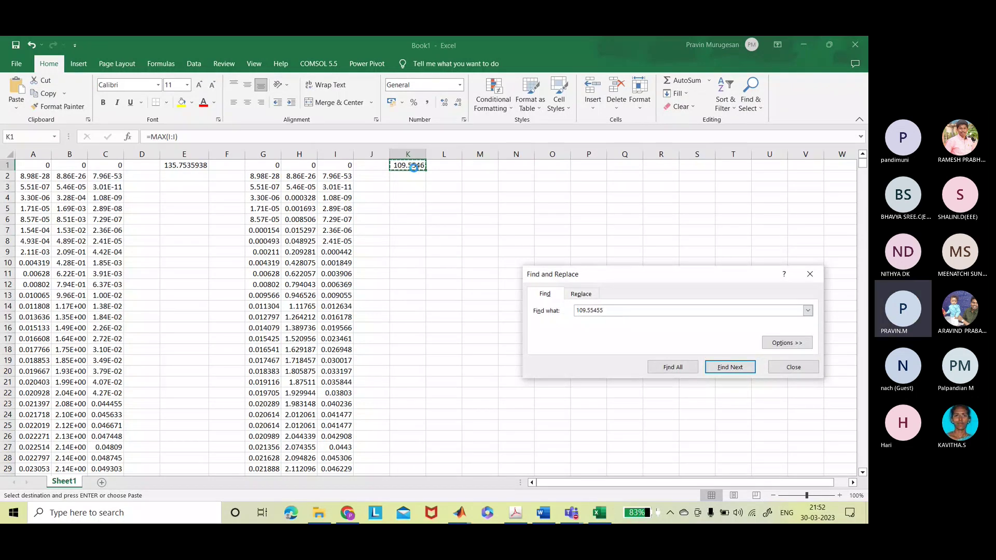
key(Return)
click(787, 369)
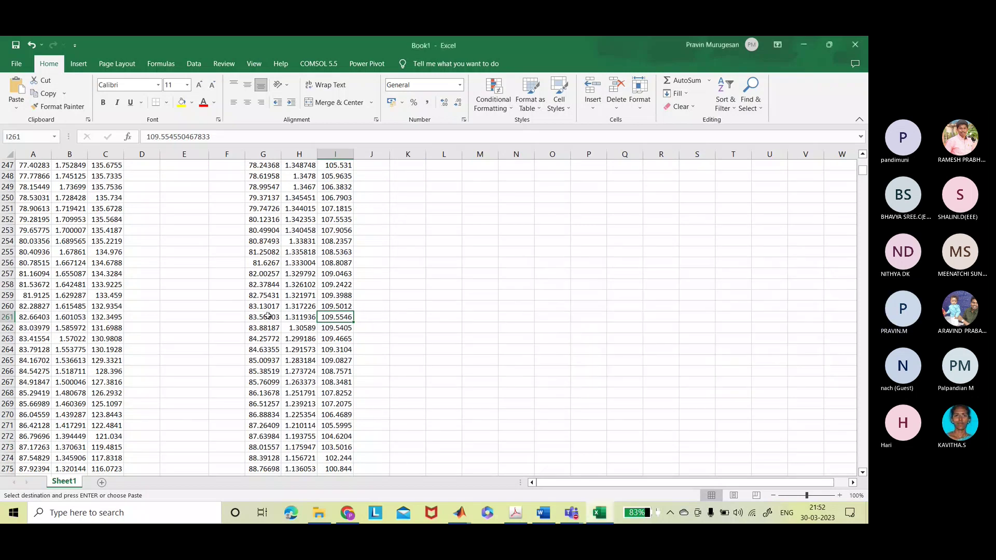
- Highlight the maximum power row of the second dataset, cells G261 to I261, with yellow fill
drag(254, 316, 334, 317)
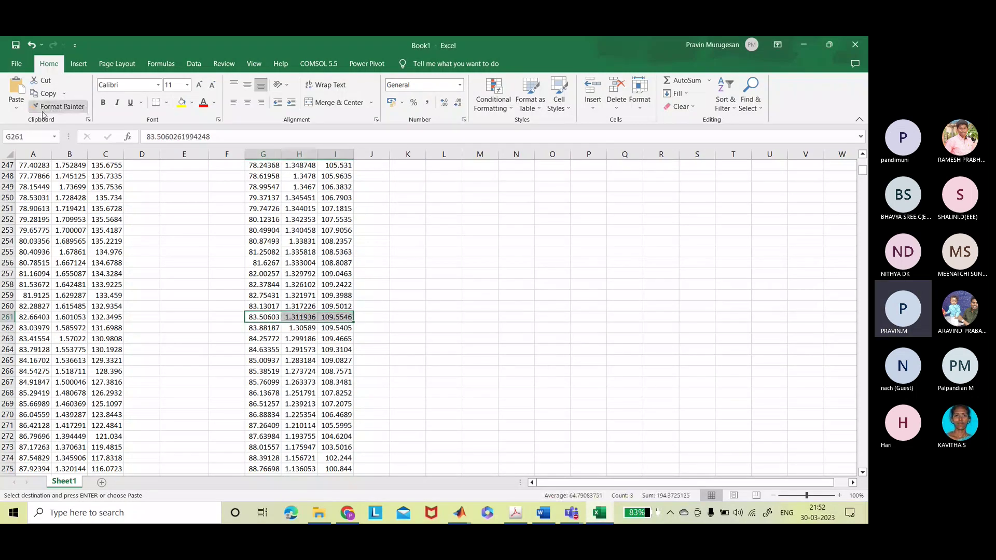
click(182, 102)
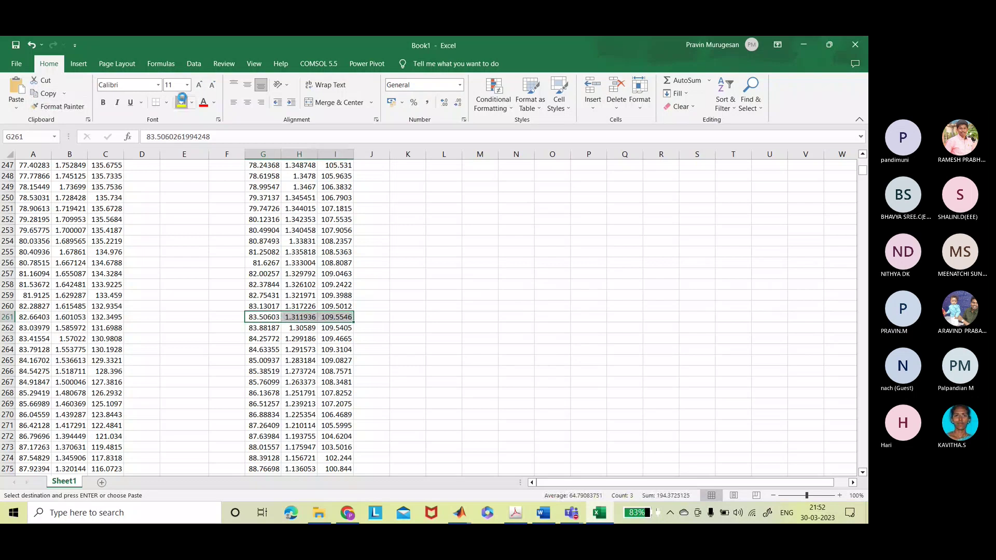
click(409, 294)
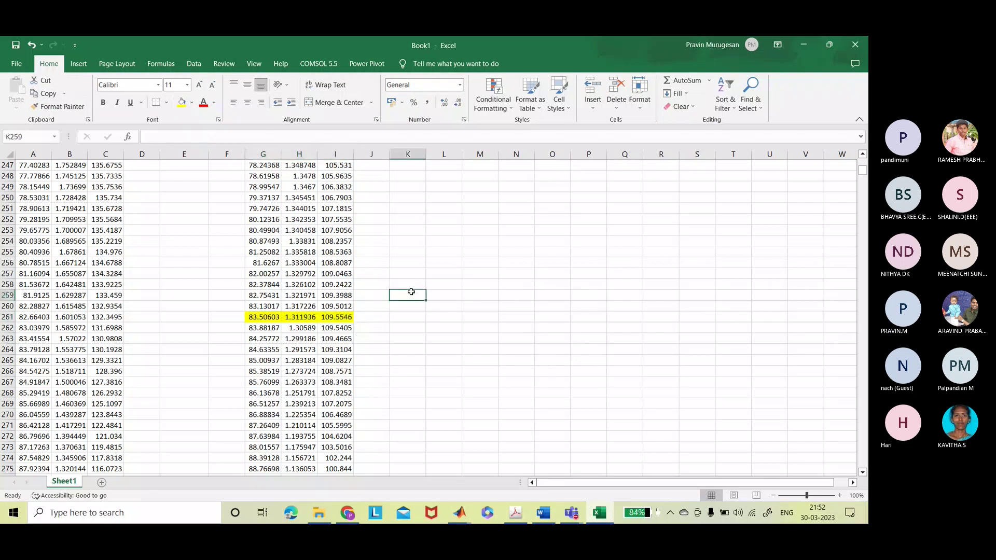
- Examine the current and power at the highlighted maximum point, and compare both datasets and their maxima in E1 and K1
click(300, 317)
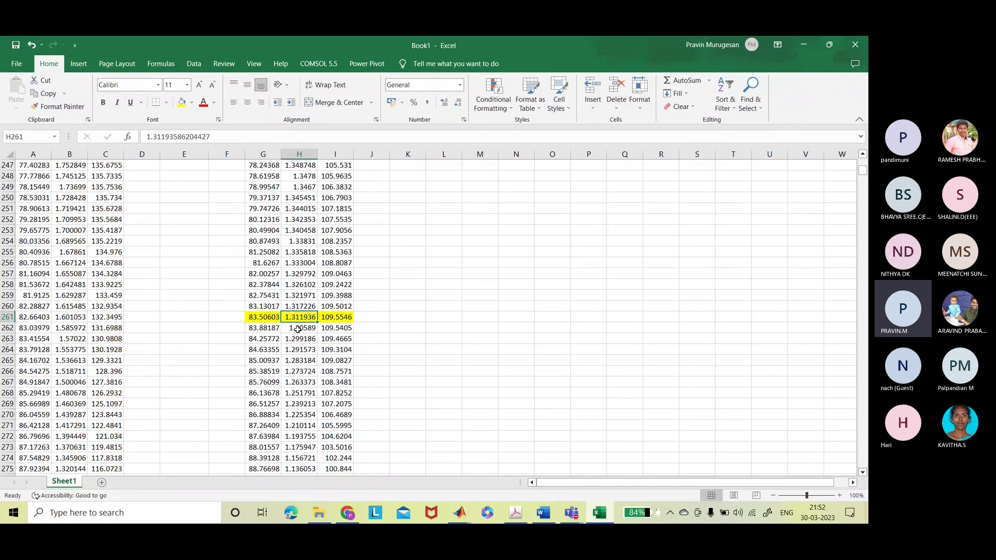
click(337, 319)
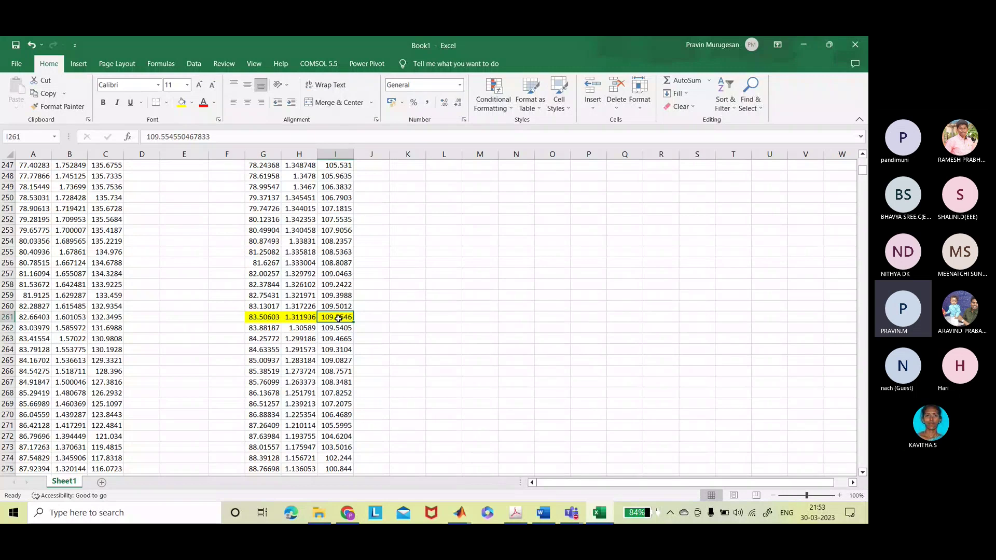
scroll(338, 318, up, 3)
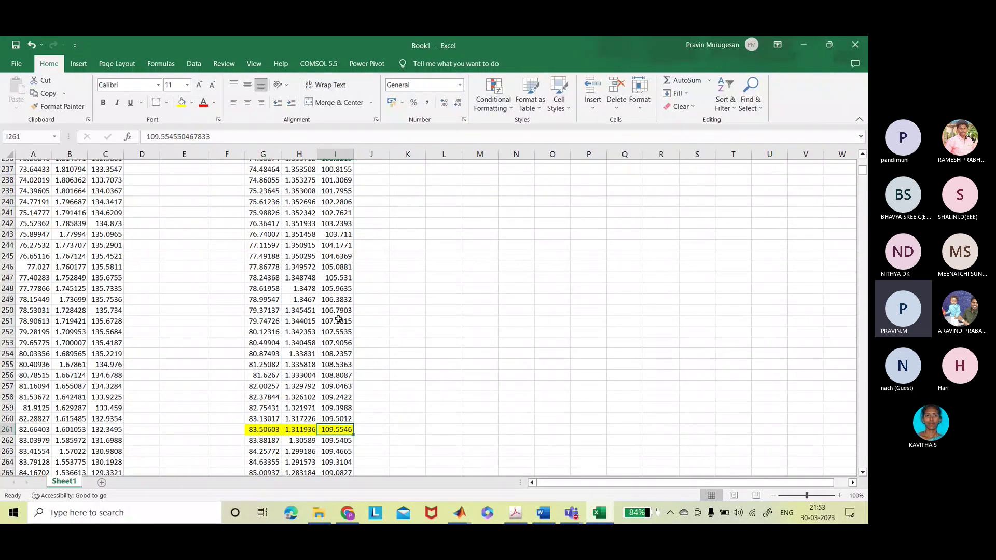
scroll(338, 318, up, 11)
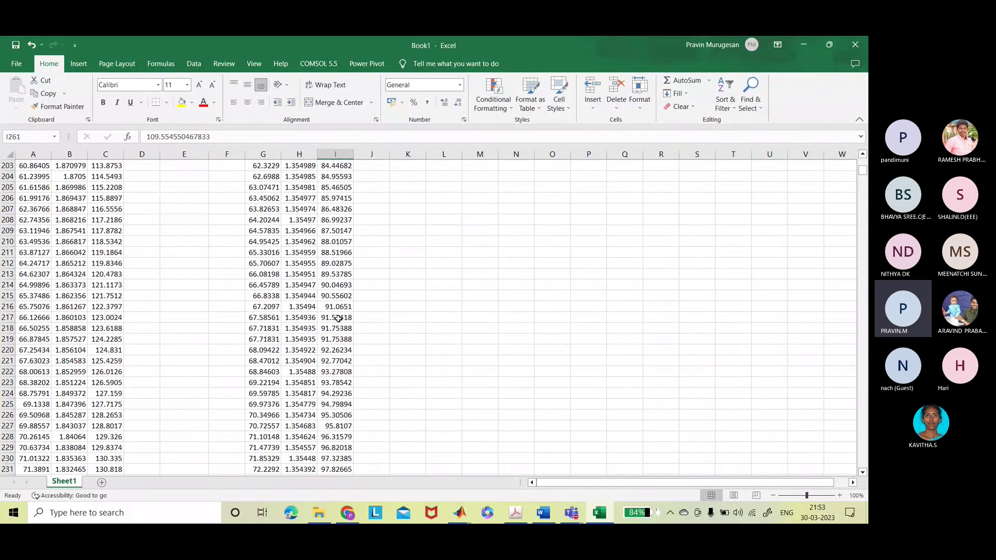
scroll(338, 319, up, 20)
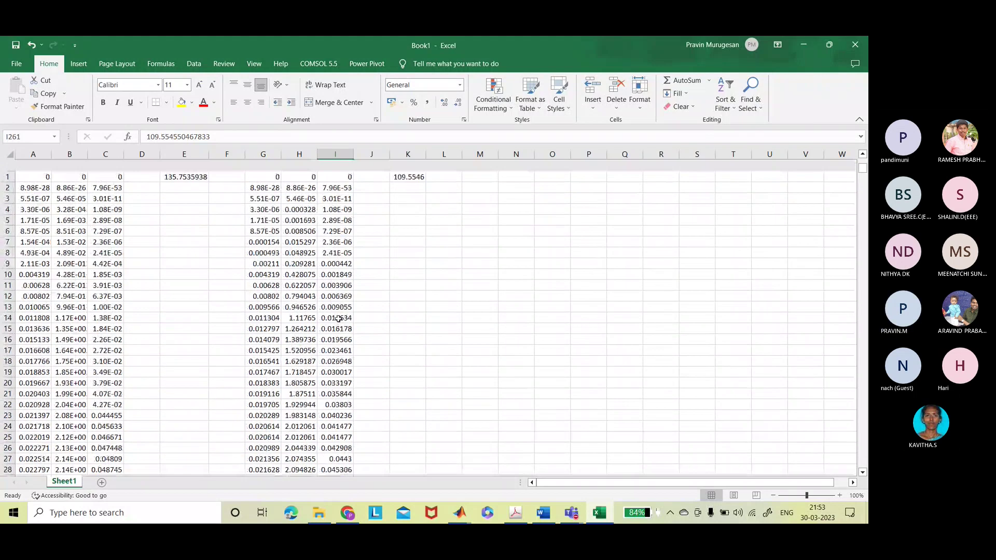
scroll(338, 318, down, 20)
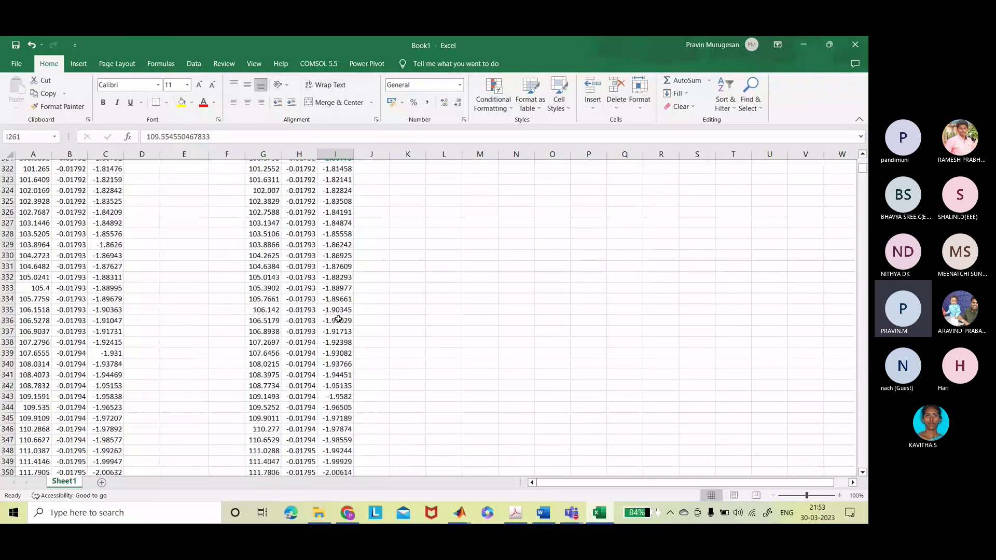
scroll(338, 319, down, 20)
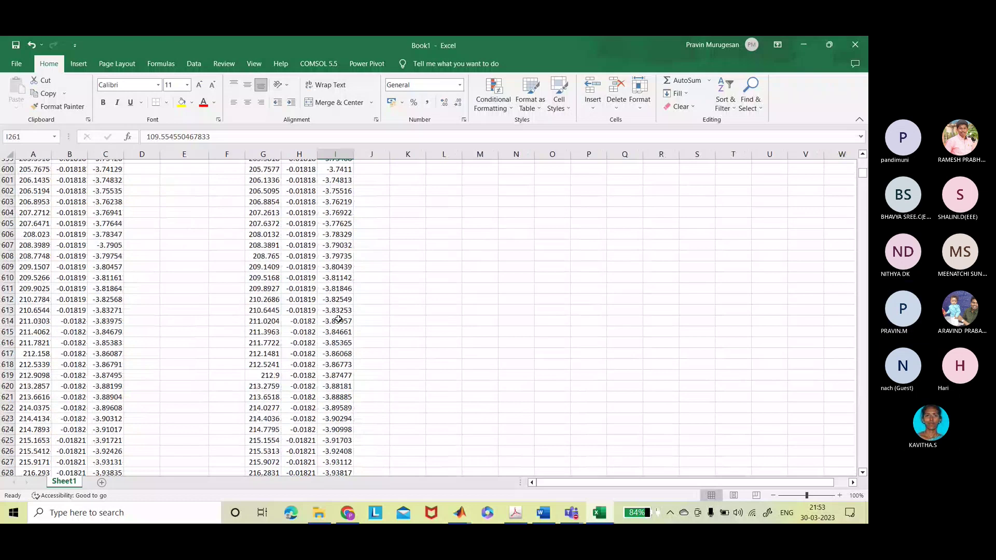
scroll(338, 318, up, 20)
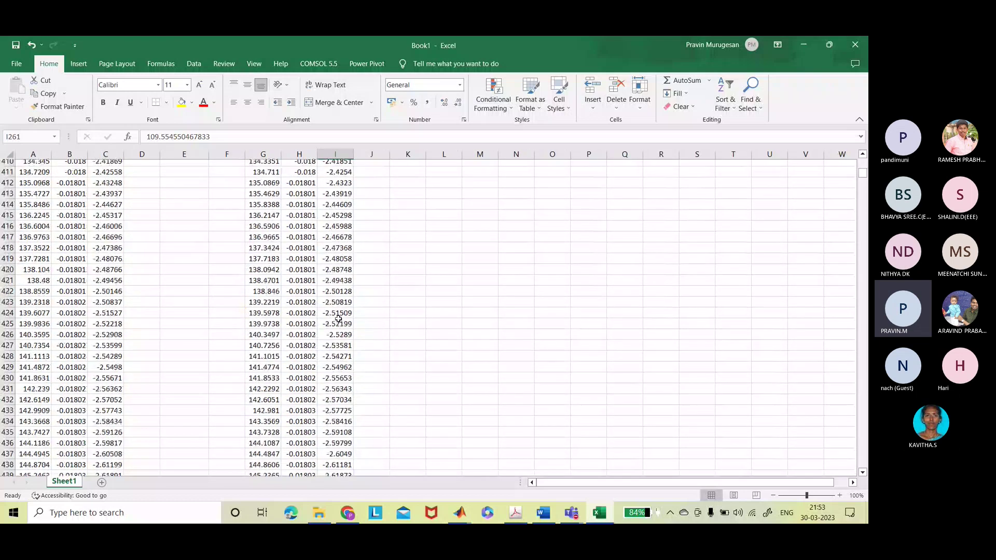
scroll(339, 318, up, 20)
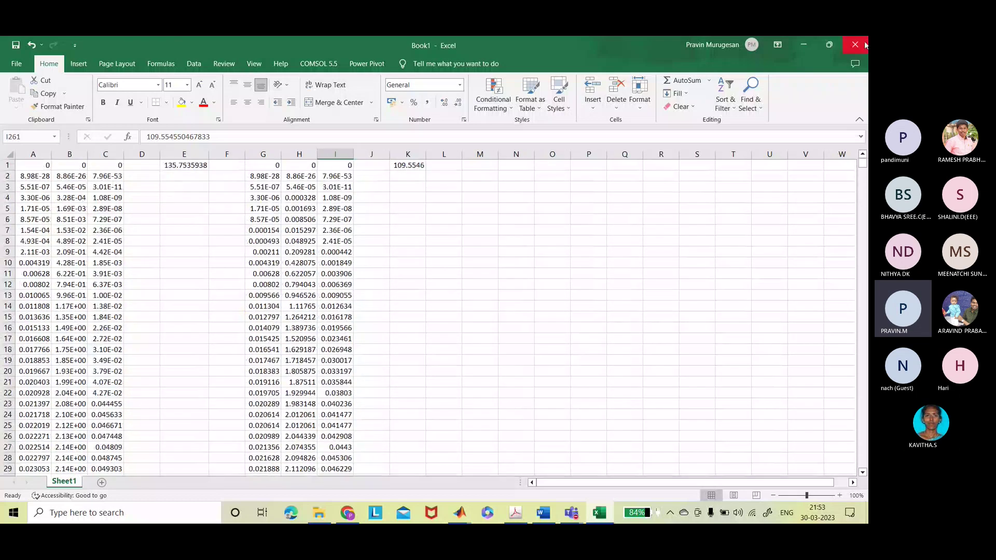
- Close the Excel workbook without saving it and switch to the Simulink model of the array
click(864, 46)
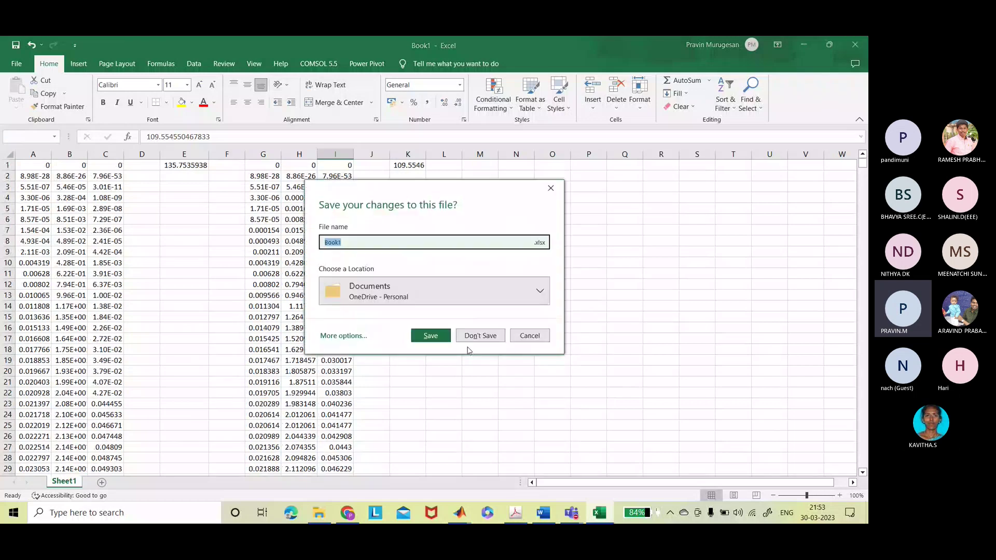
click(501, 337)
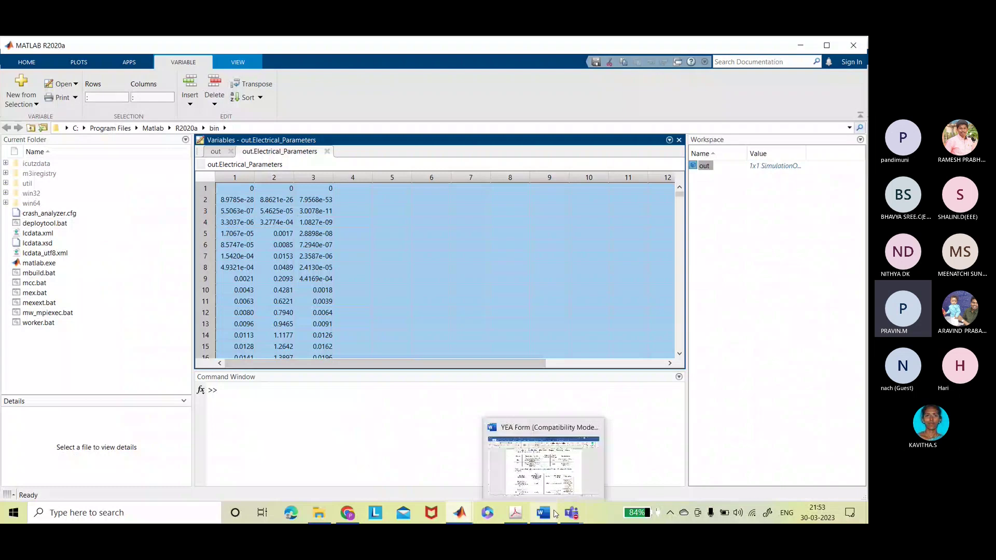
mouse_move(463, 513)
click(459, 457)
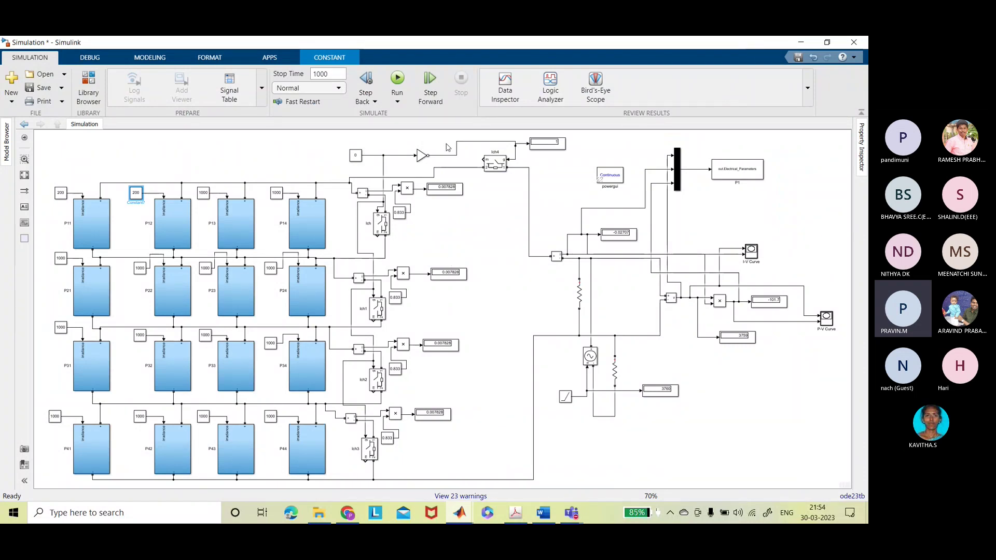
click(612, 363)
click(606, 351)
click(495, 166)
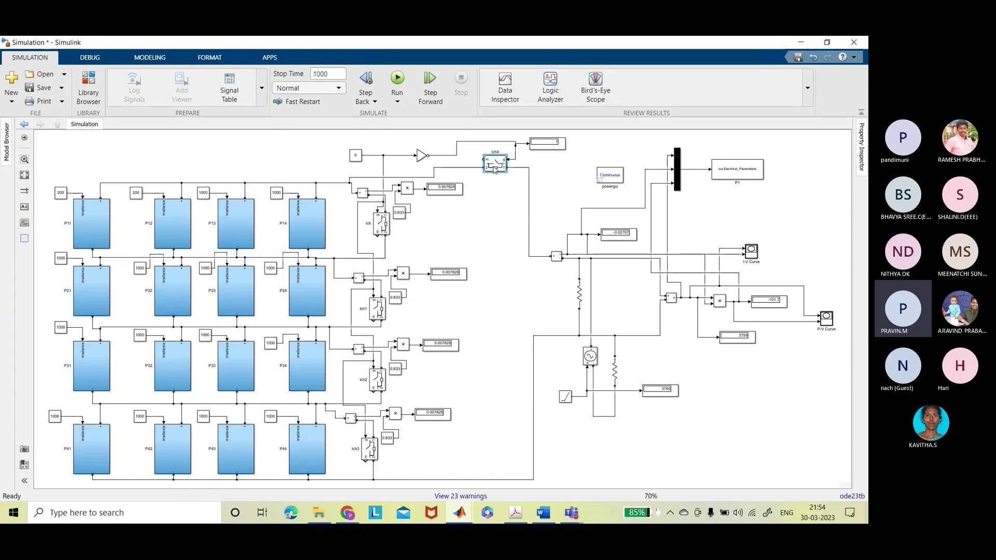
click(491, 243)
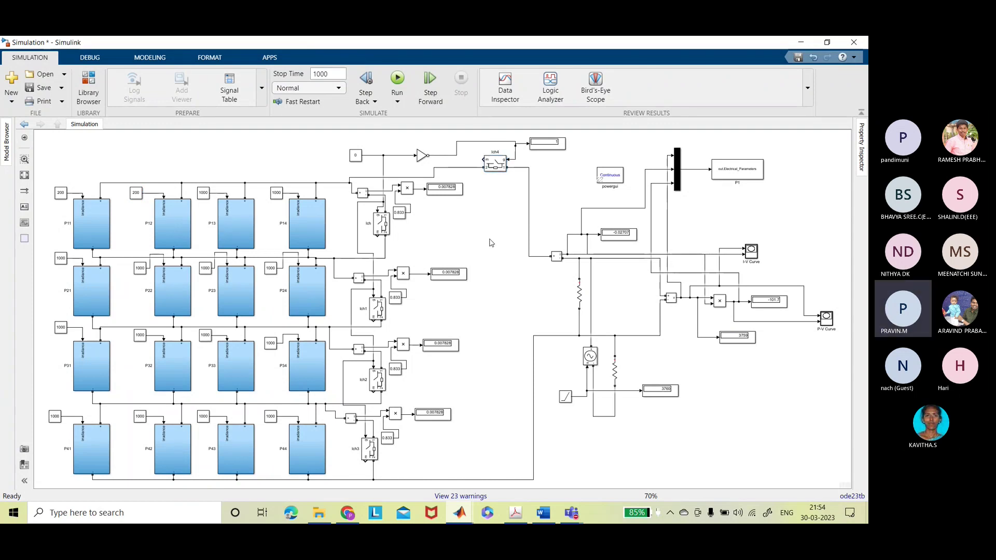